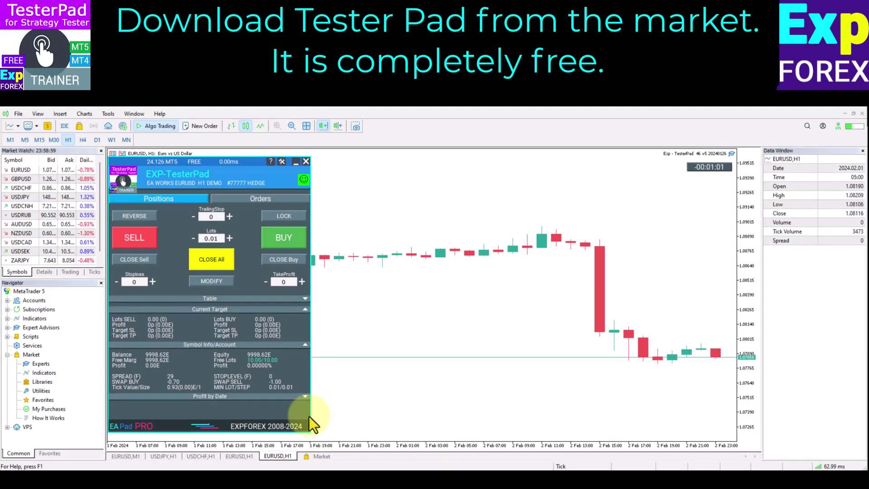
Open the Expforex Market showcase and the Exp5 Tester PAD product page.
left_click(30, 291)
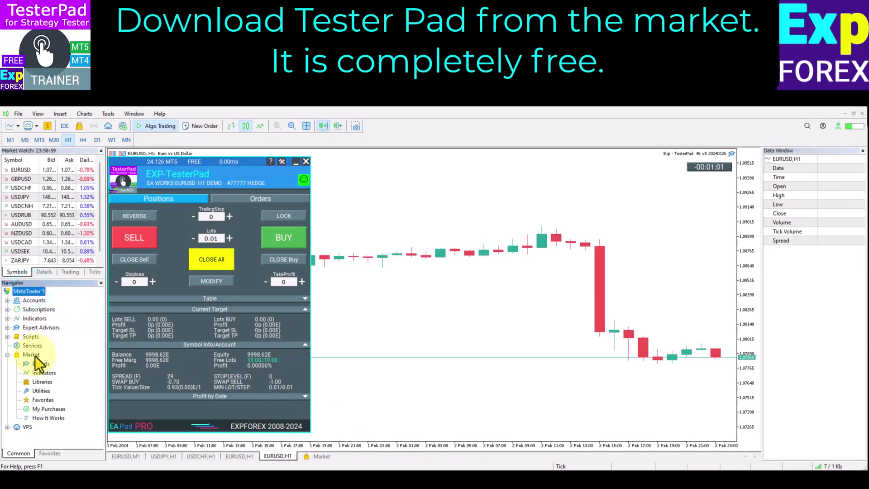
left_click(319, 454)
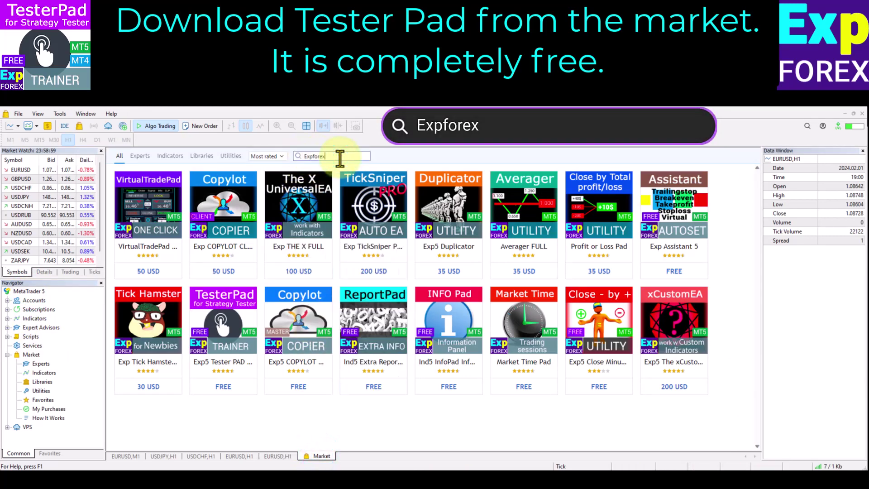
left_click(231, 343)
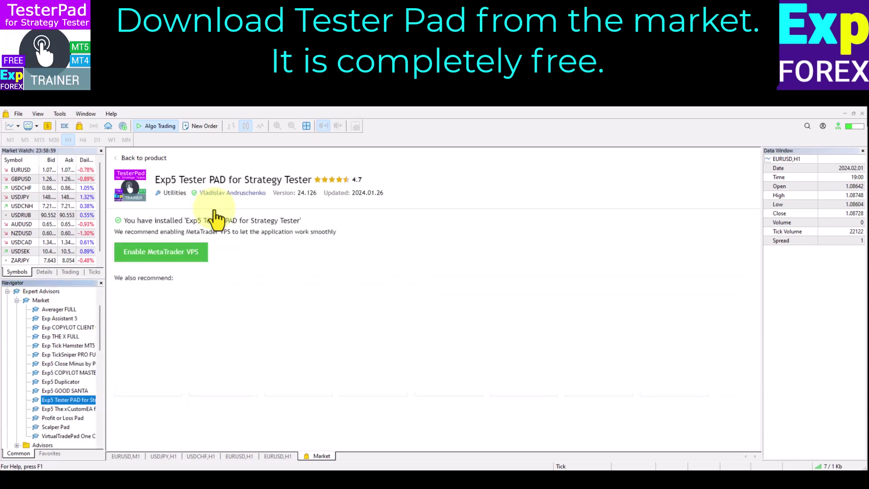
Send the installed Exp5 Tester PAD to the Strategy Tester and close the Market page.
right_click(75, 402)
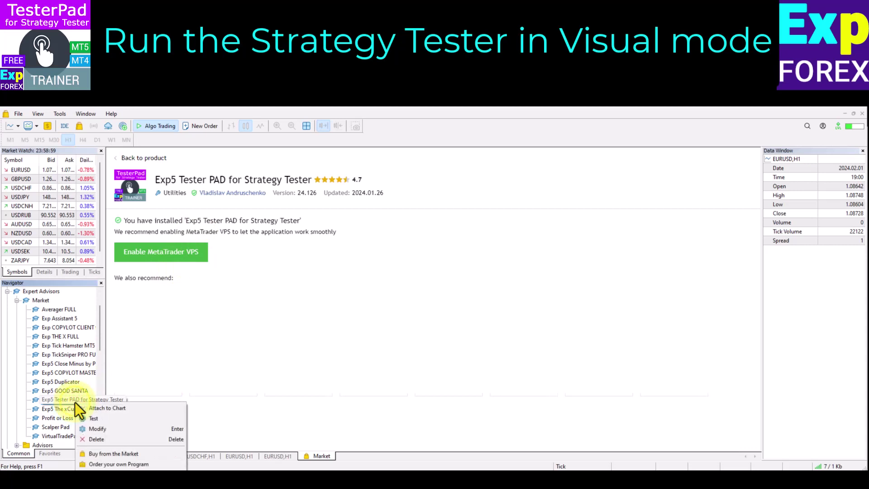
left_click(134, 419)
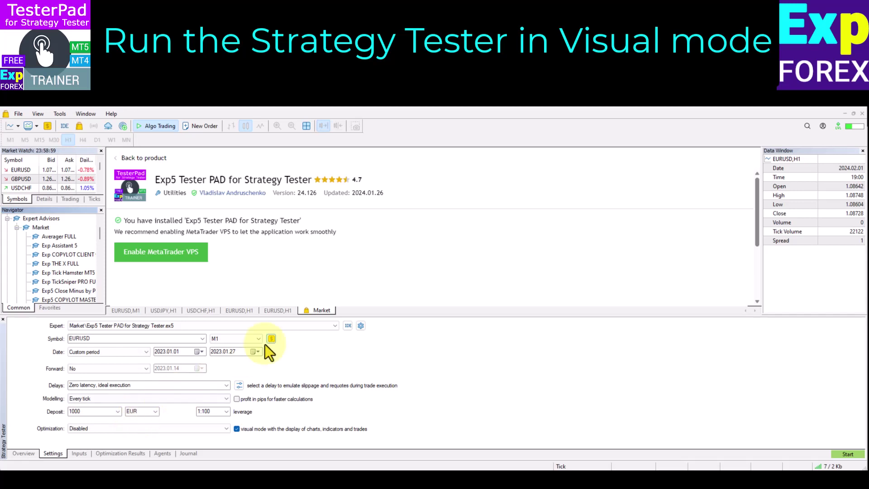
right_click(325, 310)
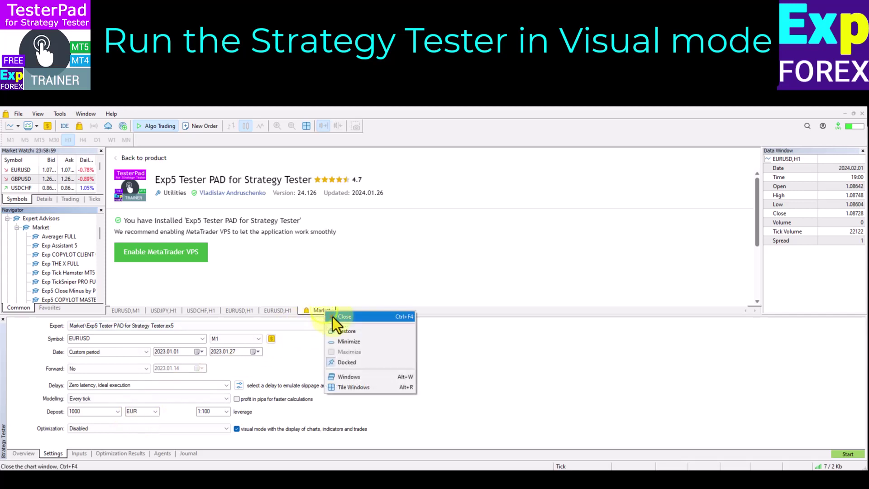
left_click(332, 317)
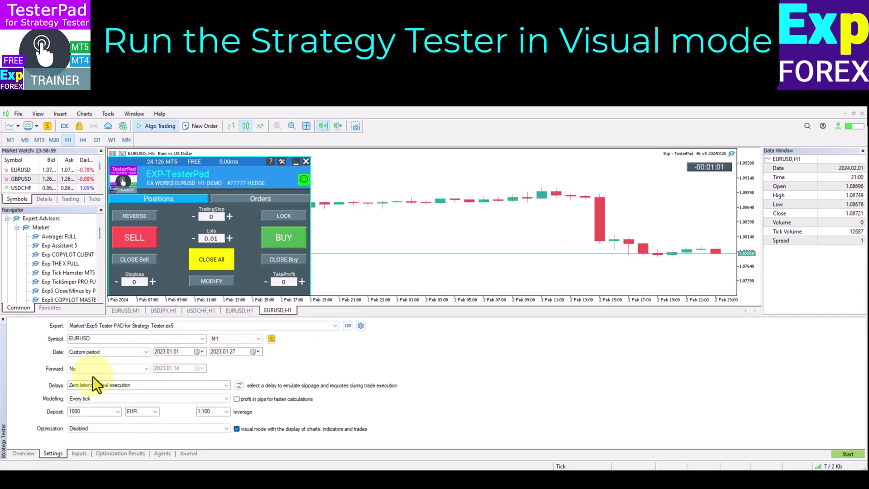
Configure the tester for Exp5 Tester PAD on EURUSD M1, with both date years set to 2024.
left_click(186, 325)
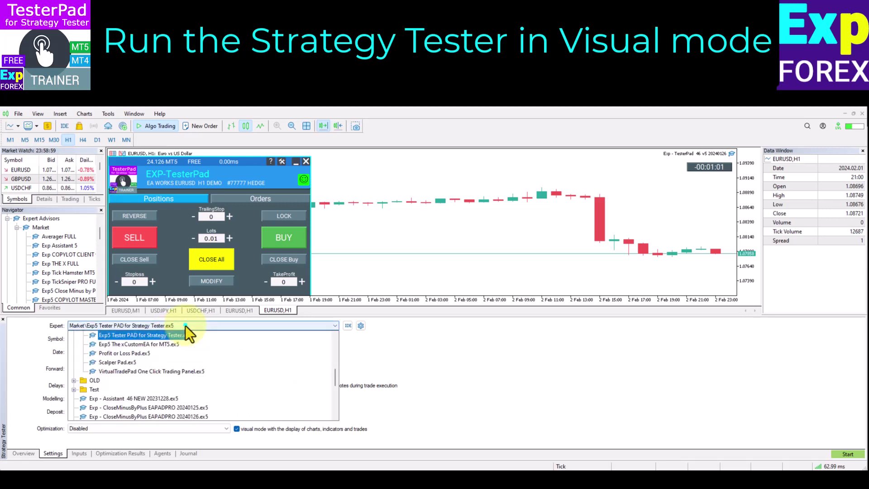
left_click(181, 334)
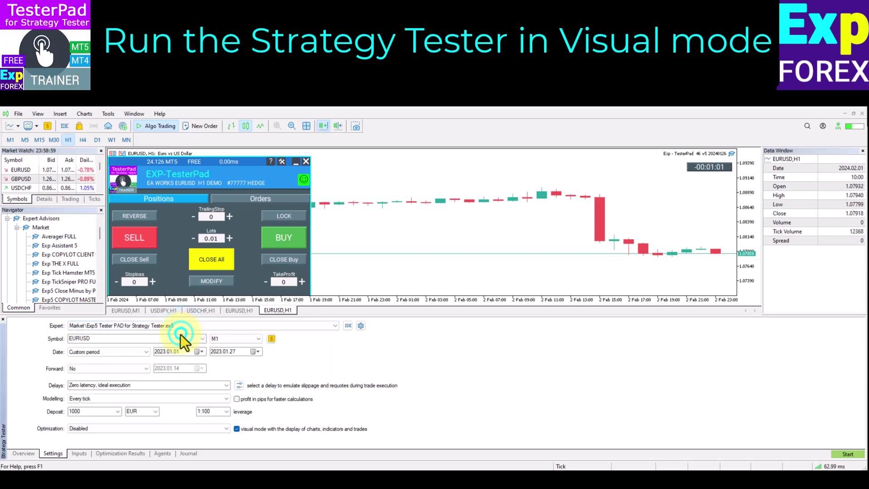
left_click(129, 336)
left_click(241, 336)
left_click(306, 343)
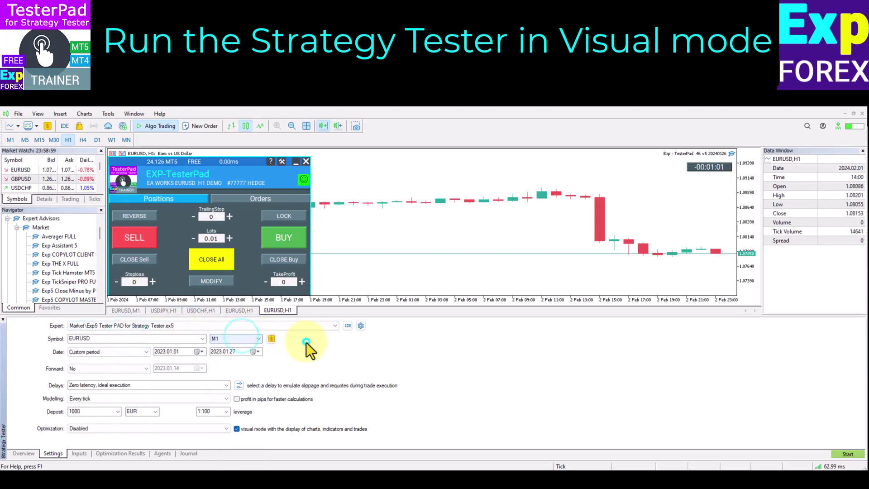
left_click(162, 351)
type("2024")
left_click(216, 352)
type("2024")
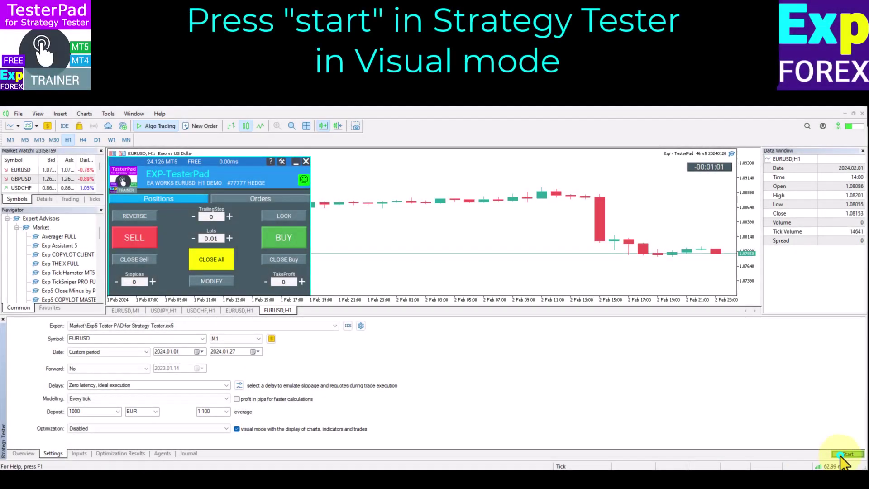
Start the visual test at a slower speed and apply a coloured-candlestick template, zoomed out three levels.
left_click(842, 455)
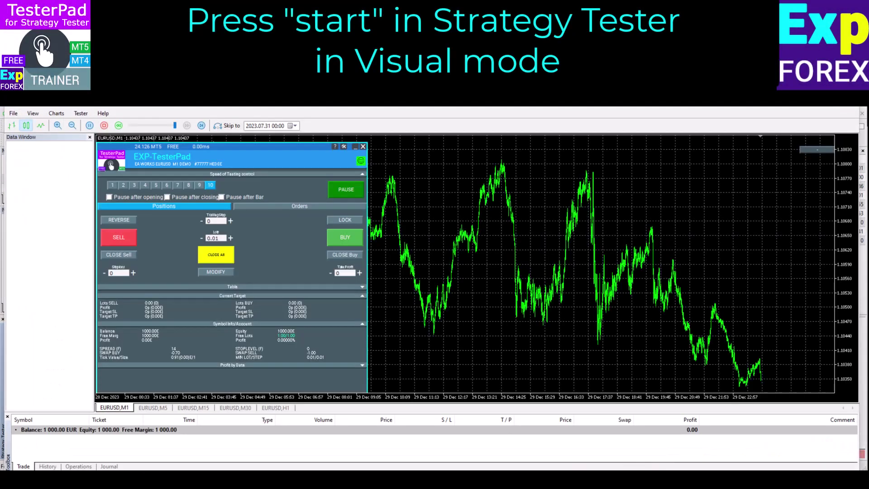
left_click(147, 125)
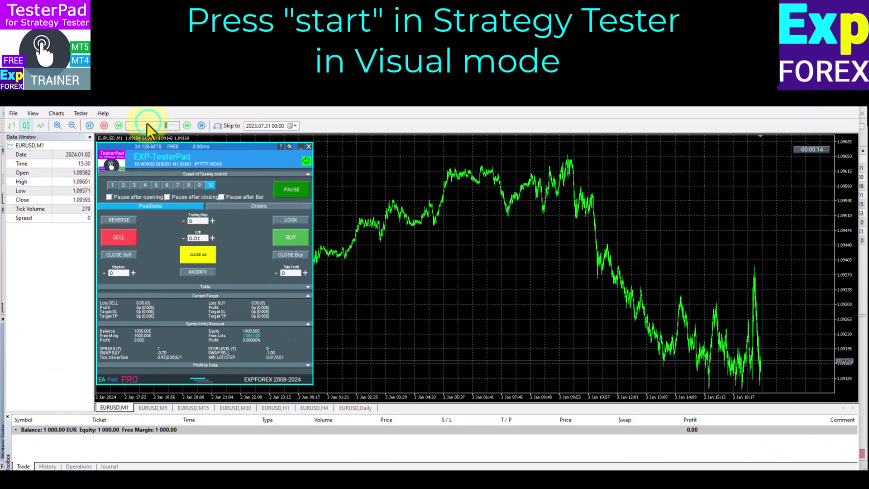
left_click(57, 113)
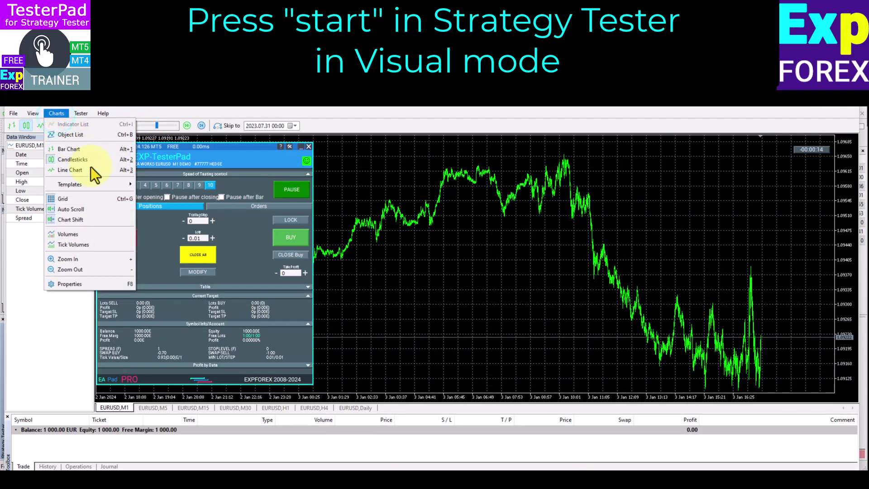
mouse_move(114, 186)
left_click(185, 220)
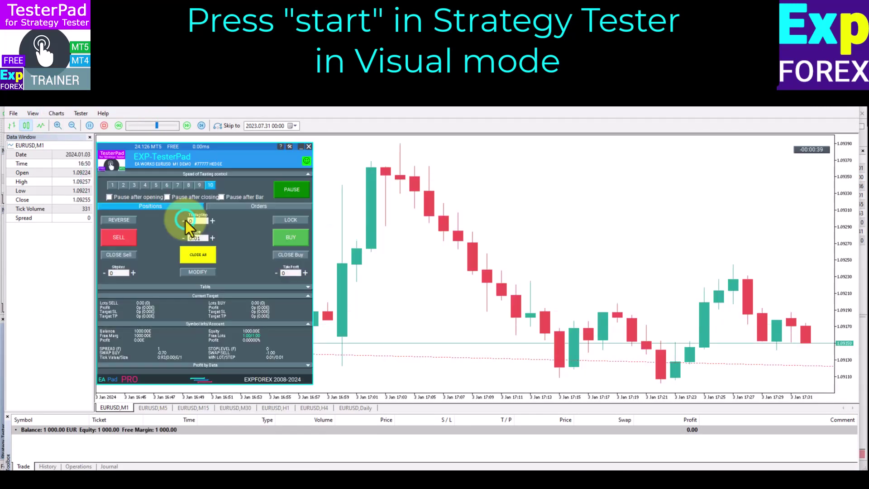
left_click(73, 126)
left_click(73, 127)
left_click(73, 126)
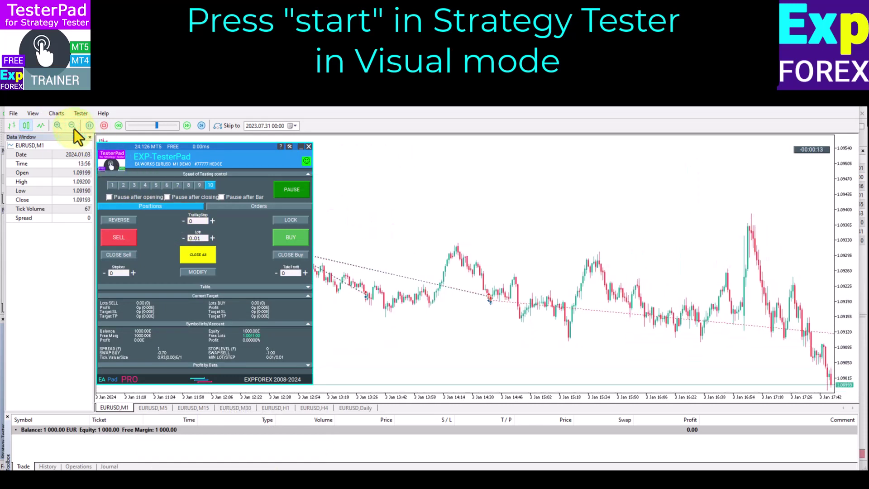
Open two 0.01 sells and close them, then open two 0.01 buys and close them.
left_click(130, 240)
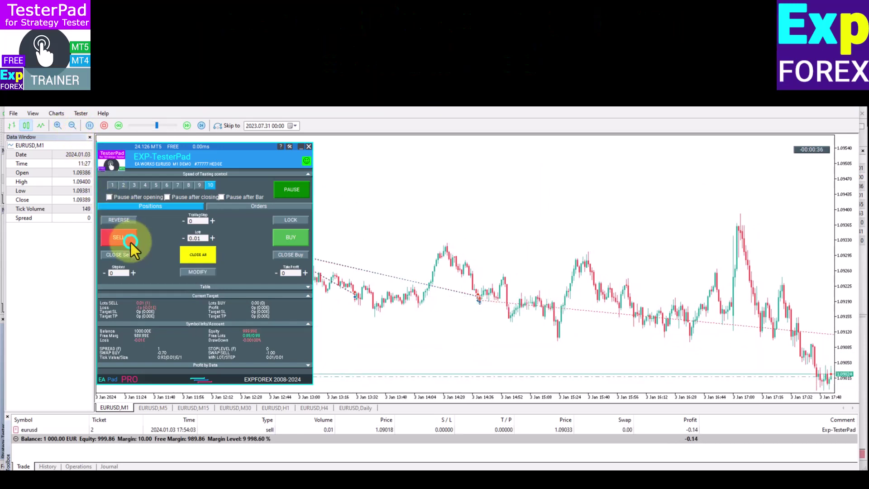
left_click(131, 243)
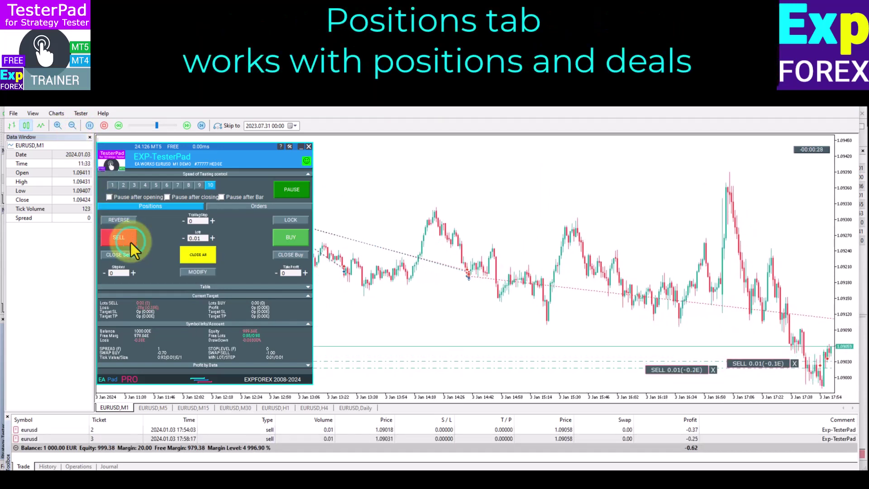
left_click(204, 255)
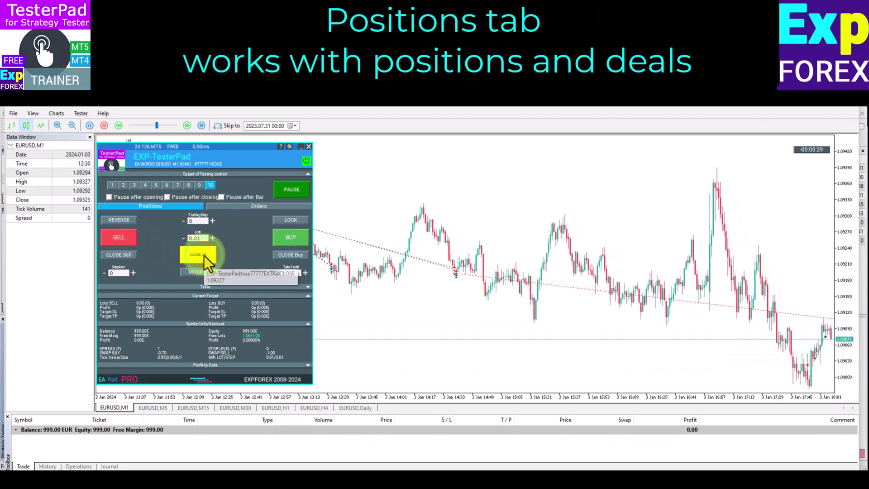
left_click(293, 242)
left_click(293, 240)
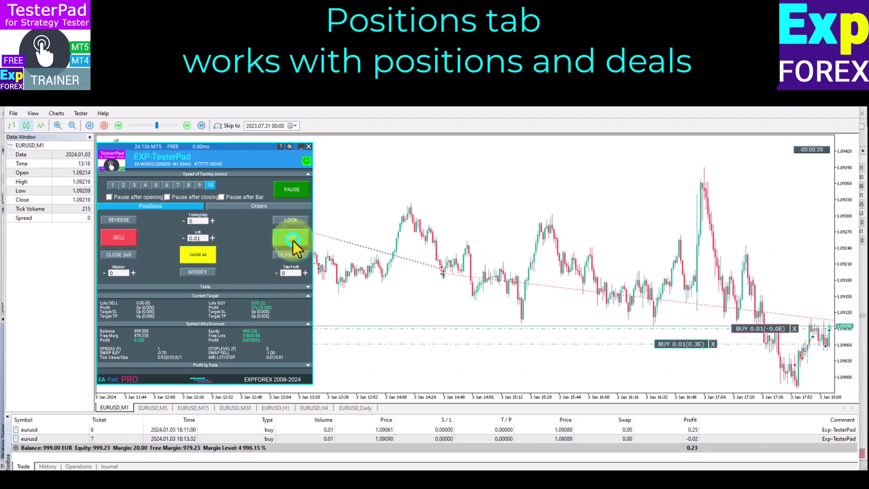
left_click(199, 253)
Open a 0.01 sell, reverse it three times, lock it, then close all positions.
left_click(120, 236)
left_click(126, 220)
left_click(127, 220)
left_click(126, 219)
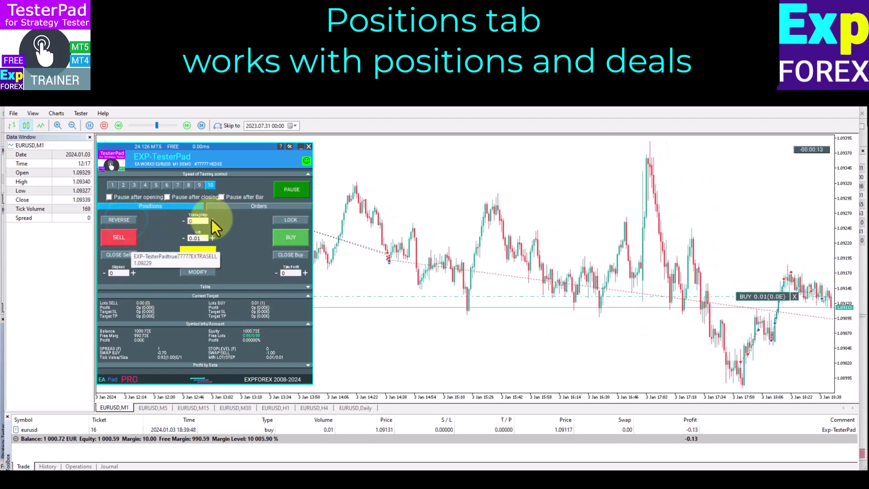
left_click(284, 219)
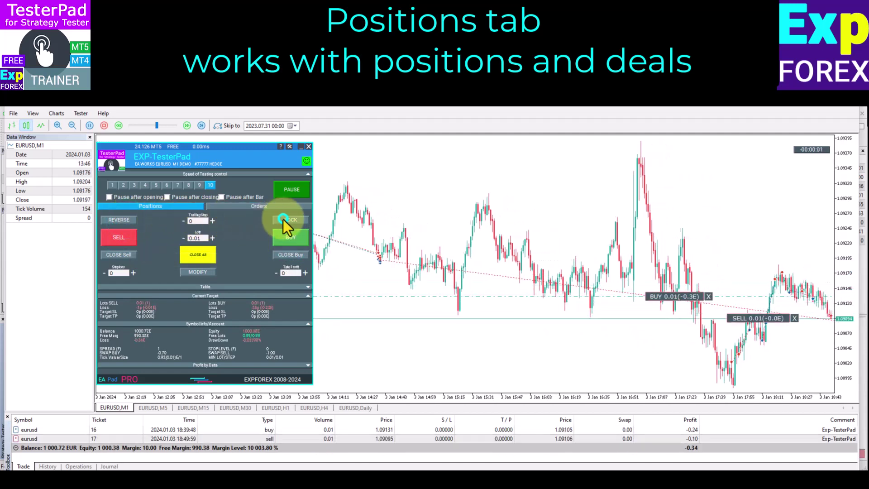
left_click(210, 256)
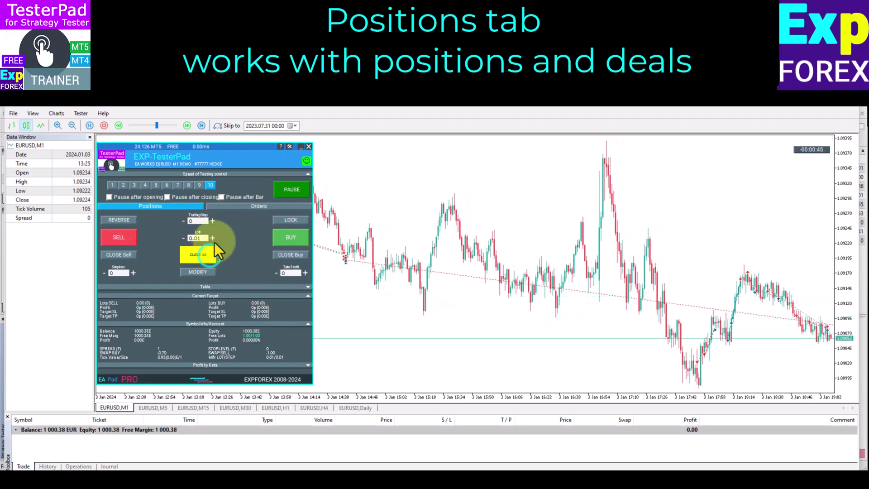
left_click(227, 205)
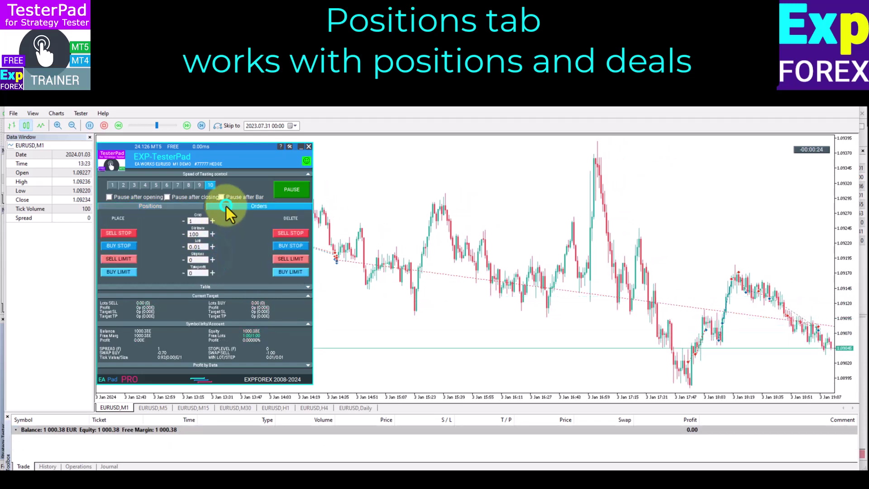
Place a 0.01 sell stop and a 0.01 buy stop, then delete both from the chart.
left_click(129, 234)
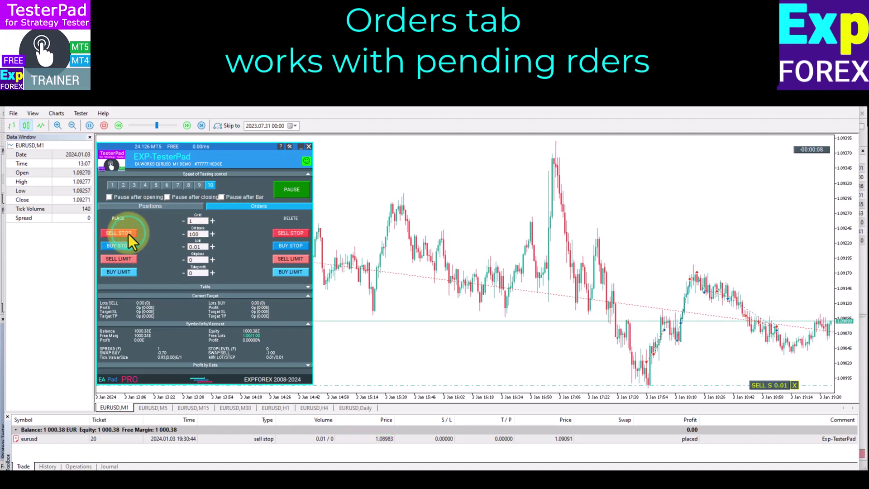
left_click(125, 245)
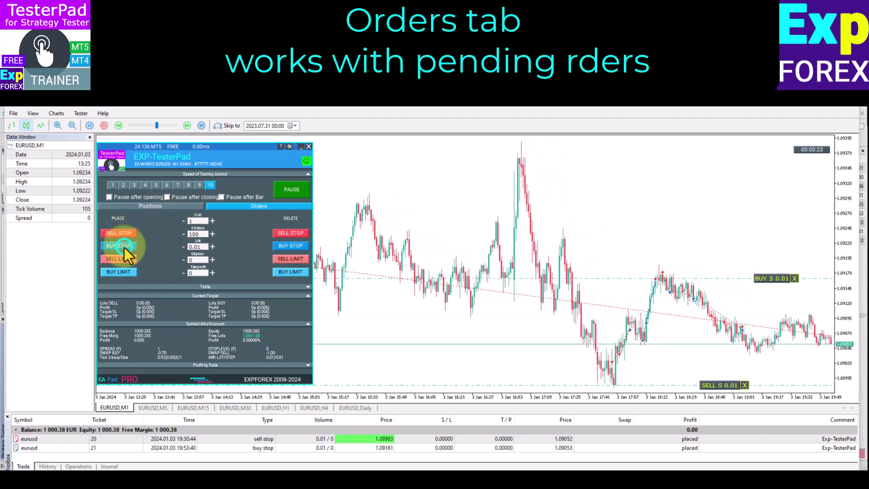
left_click(794, 278)
left_click(797, 385)
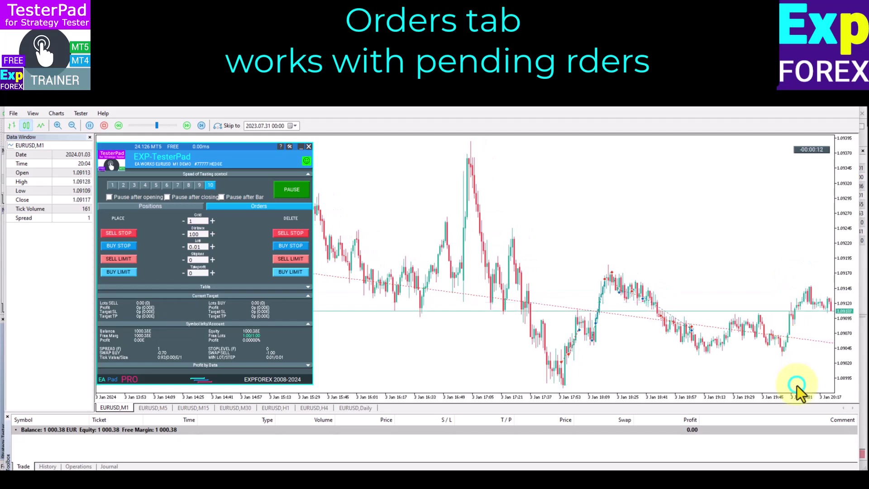
Set the grid order count to 4 and place a grid of buy stop orders.
left_click(202, 221)
left_click(212, 221)
left_click(212, 221)
left_click(212, 221)
left_click(121, 247)
left_click(272, 239)
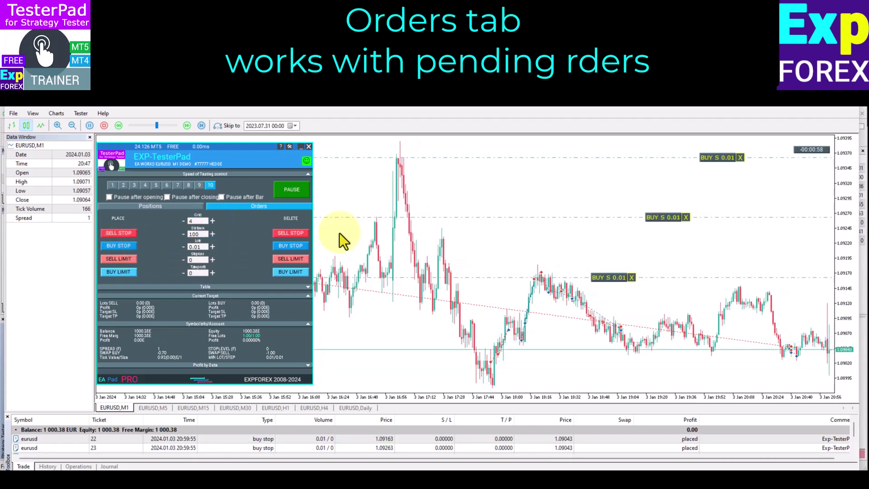
left_click_drag(849, 194, 819, 314)
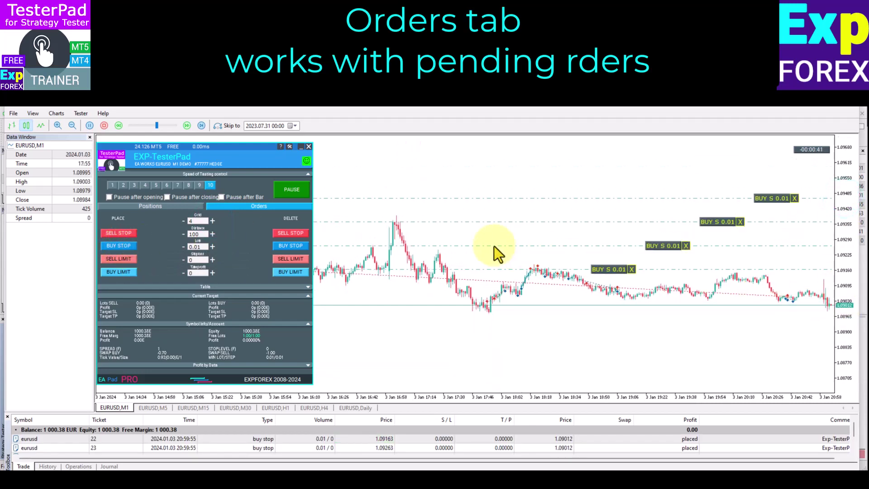
Delete the pending sell stop and buy stop orders, returning to the Positions controls.
left_click(296, 234)
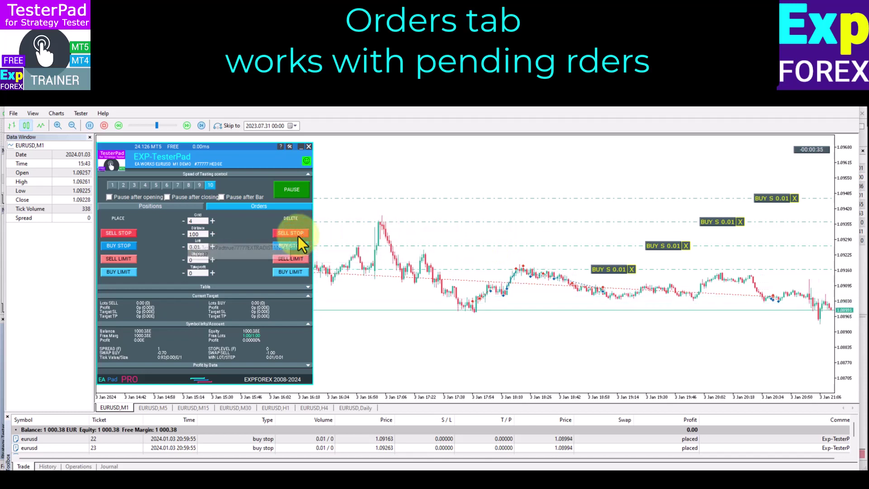
left_click(295, 248)
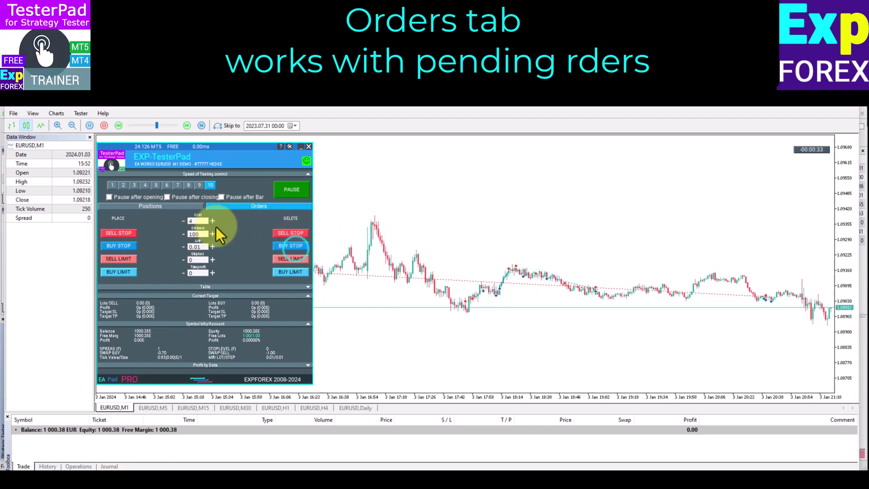
left_click(145, 206)
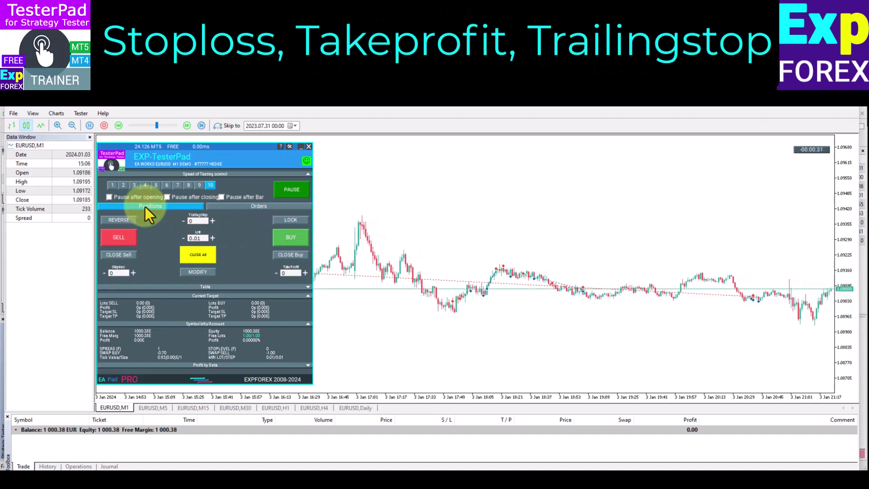
Open a 0.01 sell, raise stop loss to 100 and take profit to 90, then close all.
left_click(126, 240)
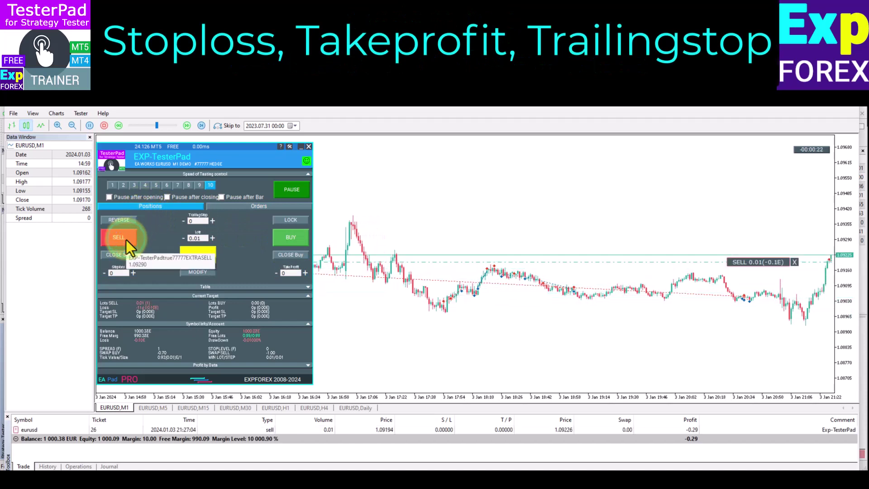
left_click(134, 273)
left_click(135, 273)
left_click(133, 273)
left_click(295, 273)
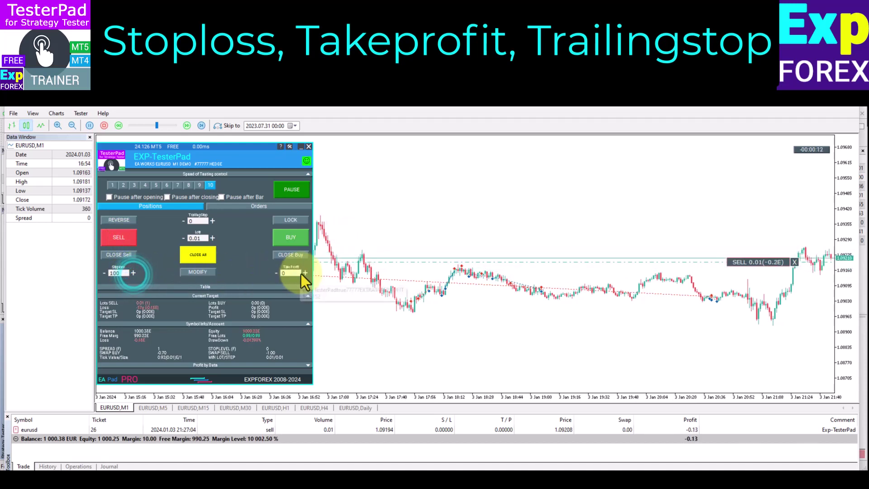
left_click(304, 273)
left_click(304, 273)
left_click(187, 254)
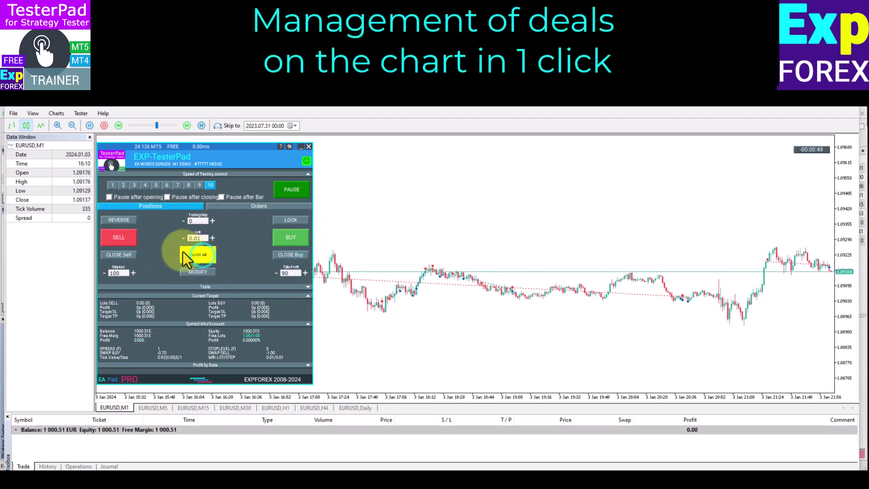
Open a sell with SL and TP, remove both from the chart, and close it there.
left_click(122, 237)
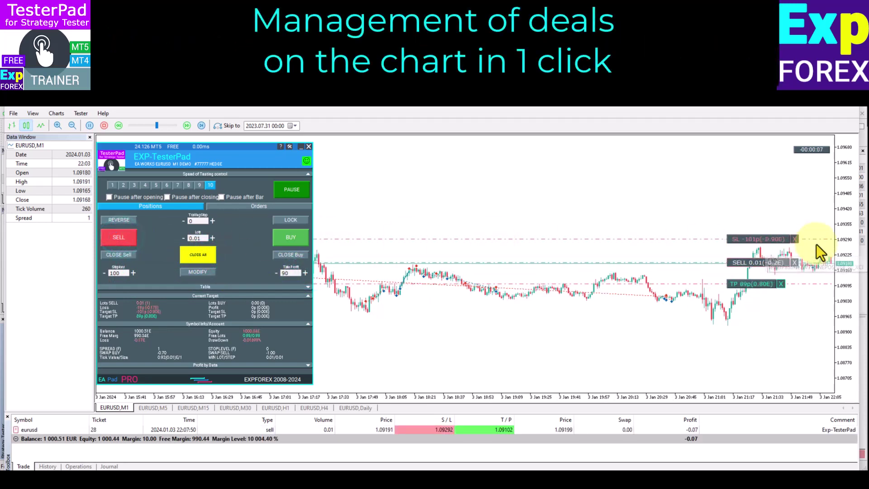
left_click(795, 240)
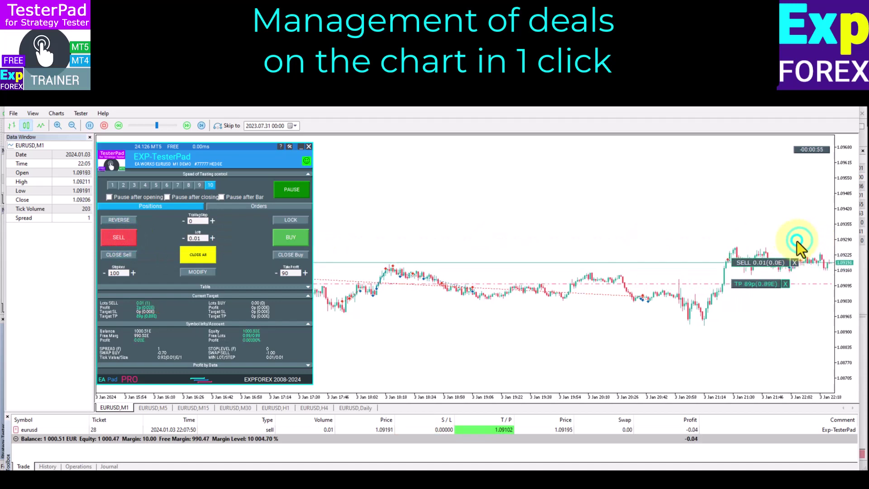
left_click(787, 284)
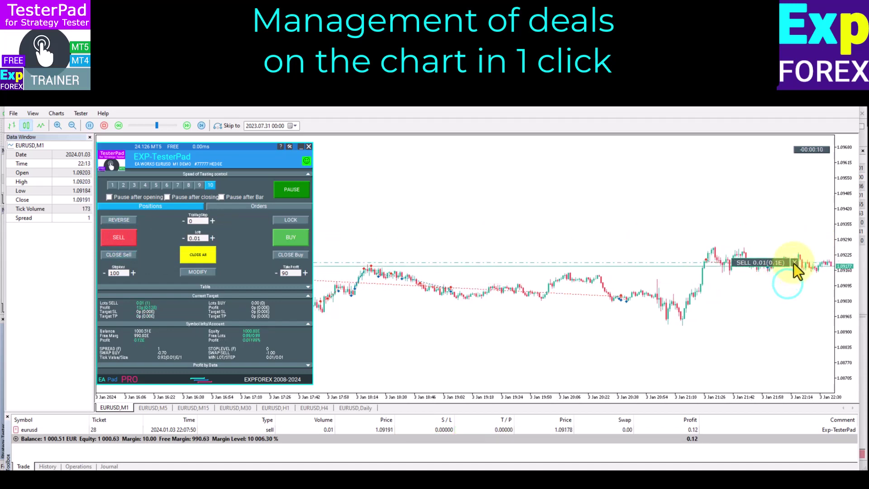
left_click(795, 263)
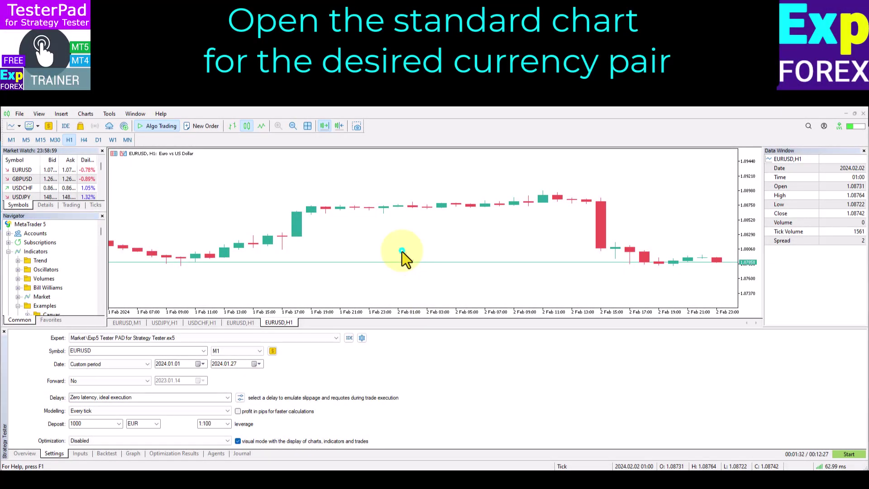
Drag Bollinger Bands and Envelopes from the Trend indicators onto the EURUSD H1 chart, accepting the settings.
left_click(402, 252)
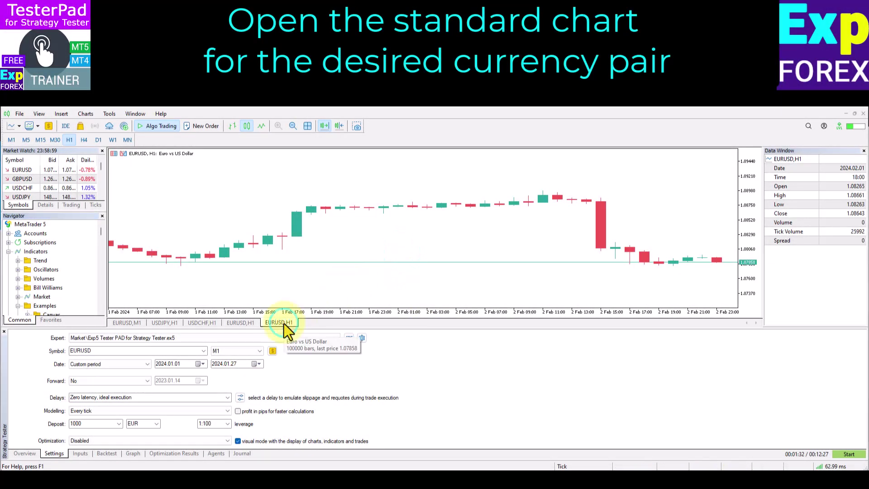
double_click(40, 262)
left_click_drag(70, 261, 419, 268)
left_click(456, 360)
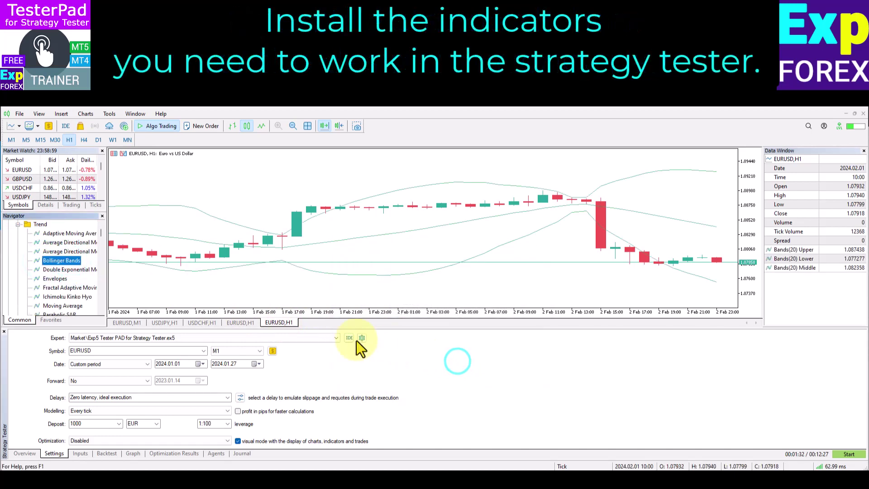
left_click_drag(369, 277, 377, 285)
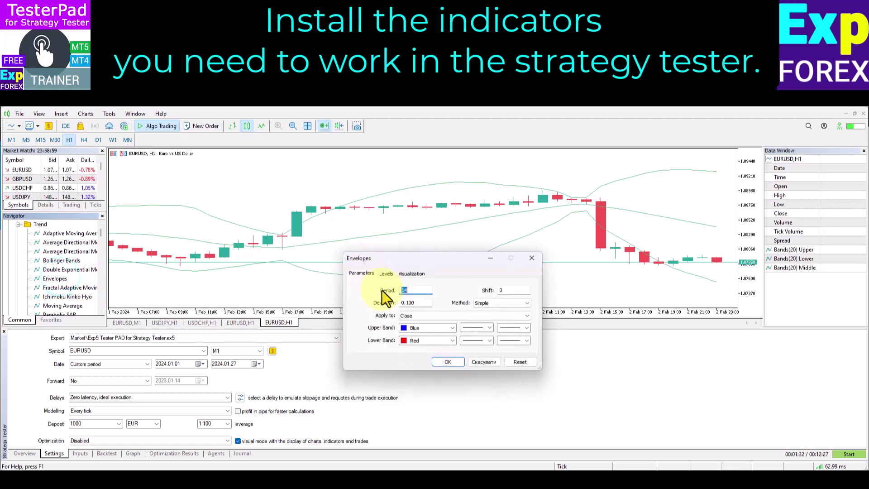
left_click(448, 361)
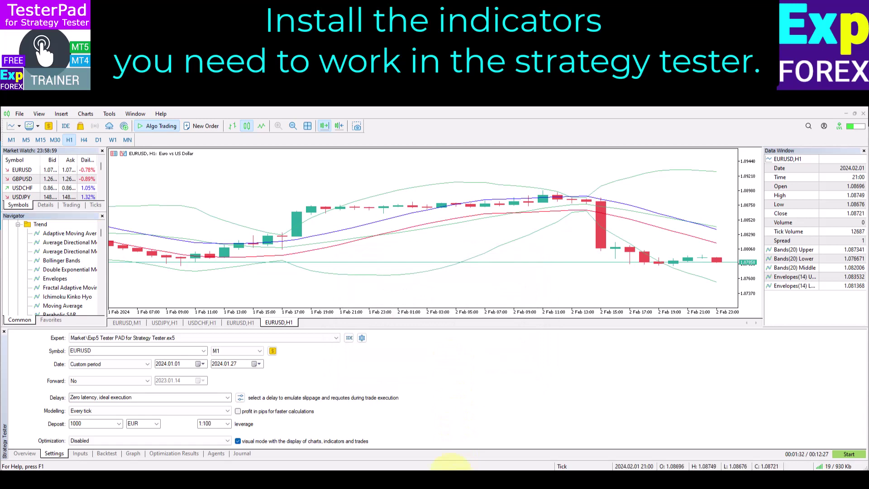
Use the chart's Templates > Save Template to store it as 'TesterPad Example Indicators'.
right_click(271, 166)
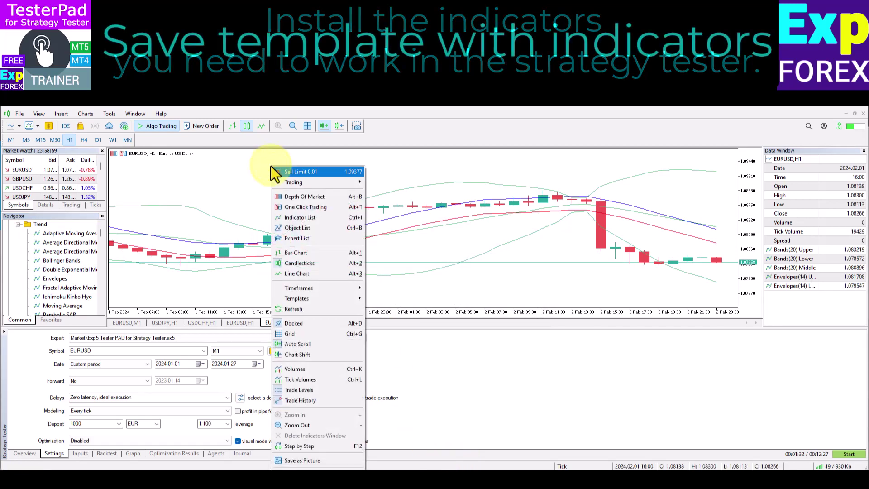
mouse_move(345, 298)
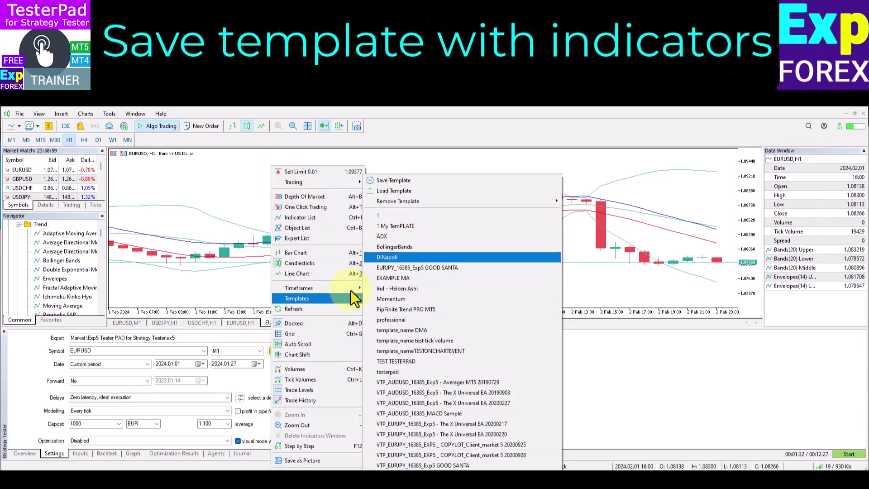
left_click(433, 181)
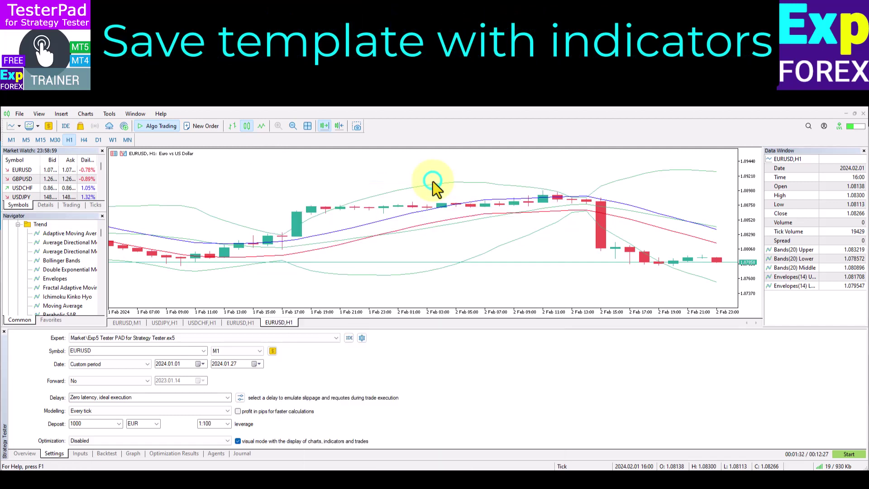
type("TesterP")
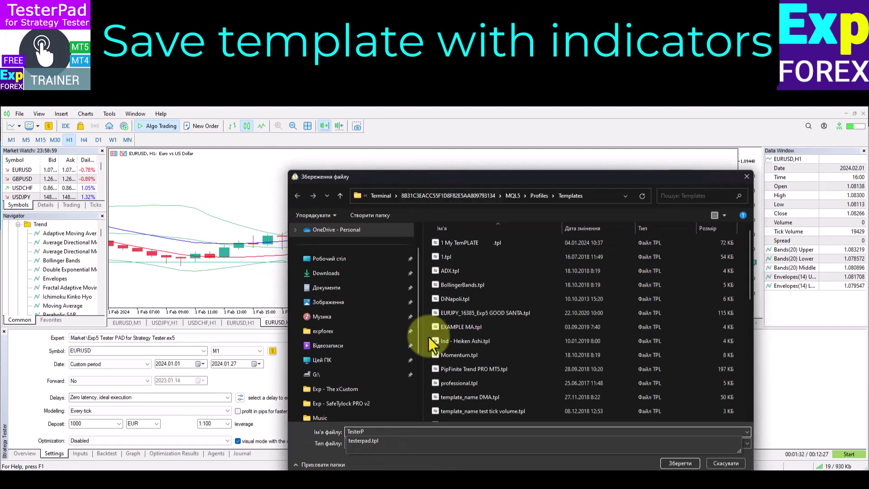
type("ad Example Indicators")
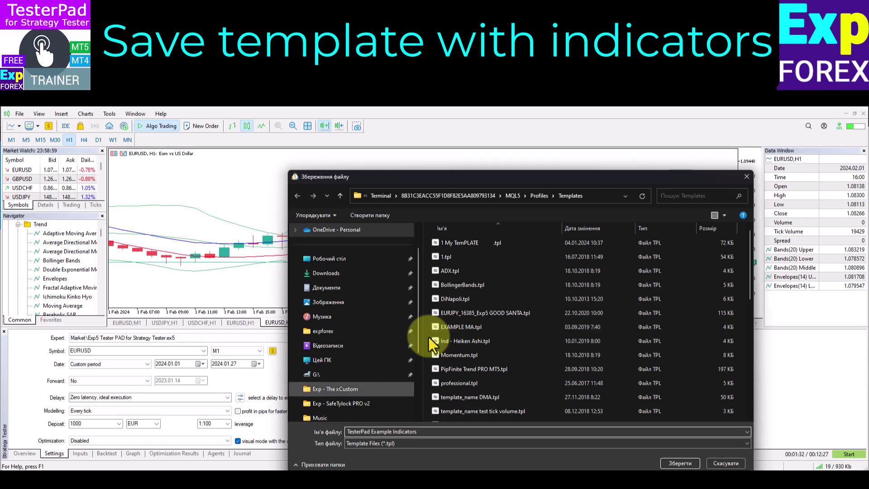
left_click_drag(417, 431, 322, 428)
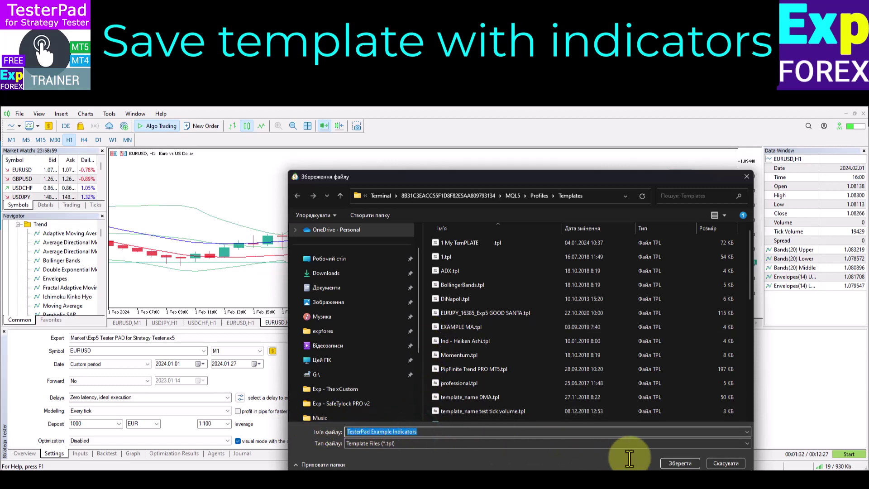
left_click(679, 462)
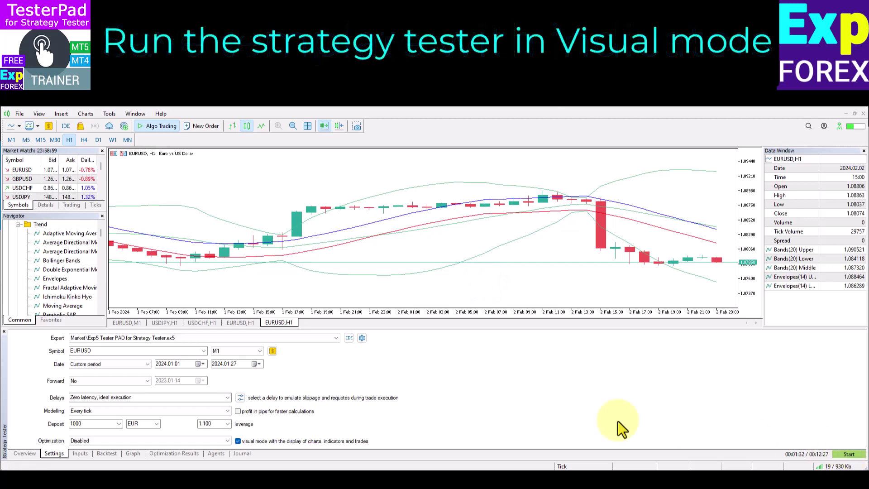
Select Exp5 Tester PAD for Strategy Tester as the expert and start the visual test.
left_click(120, 338)
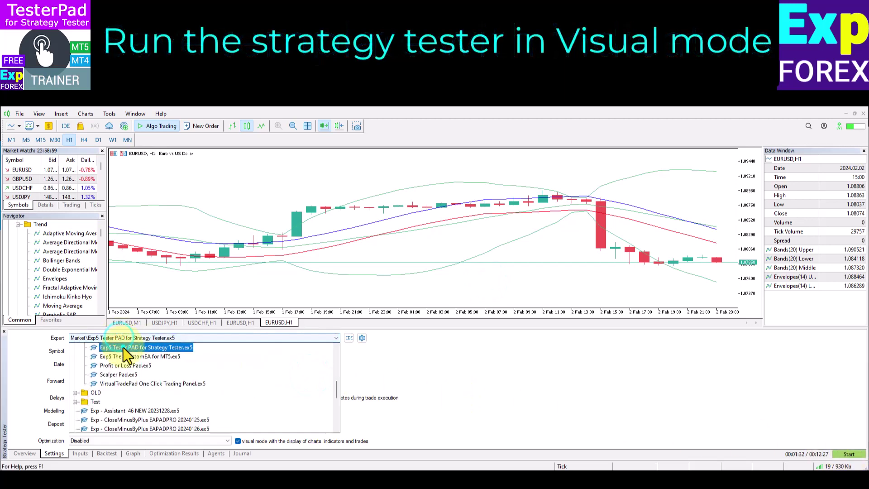
left_click(123, 347)
left_click(841, 455)
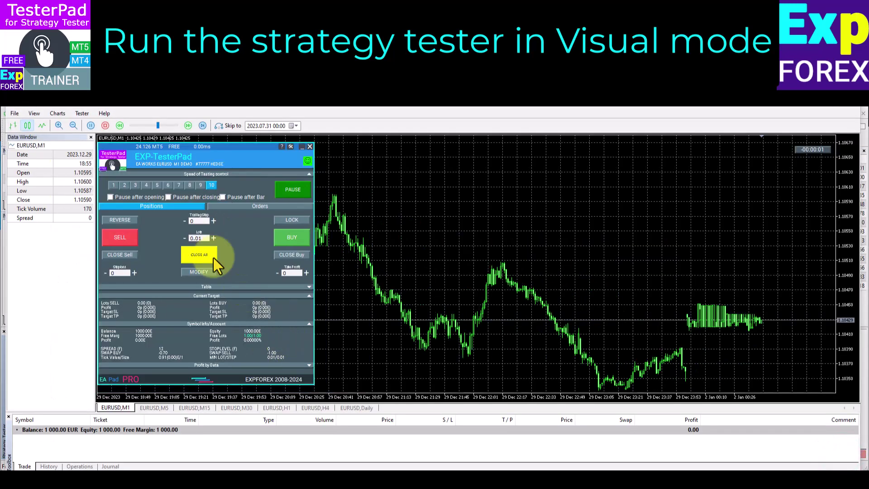
Apply the 'TesterPad Example Indicators' template, slow the playback, and zoom out four levels.
left_click(62, 113)
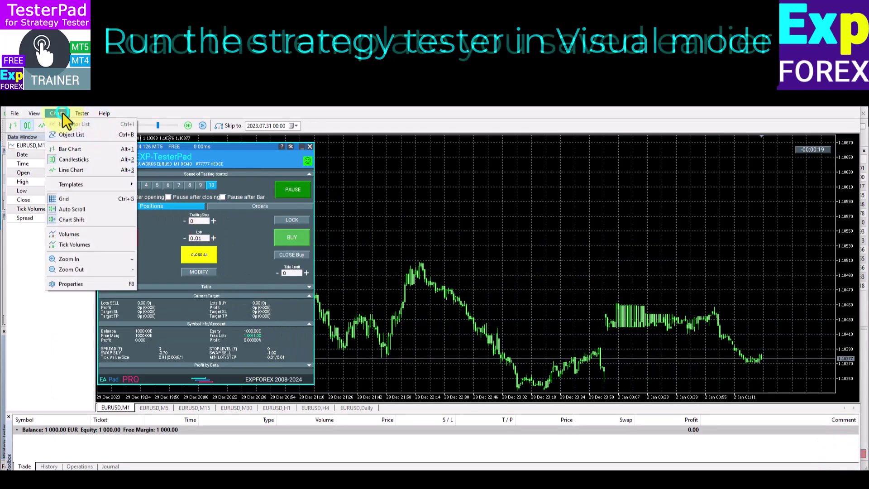
left_click(89, 184)
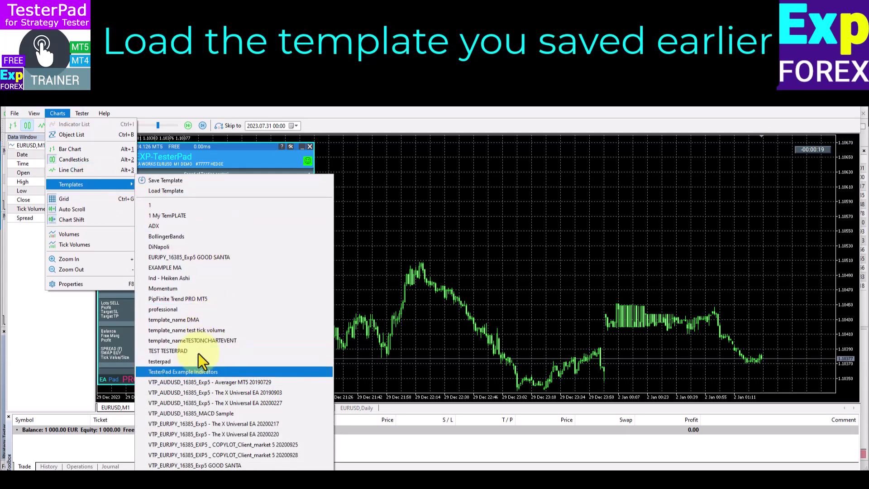
left_click(198, 372)
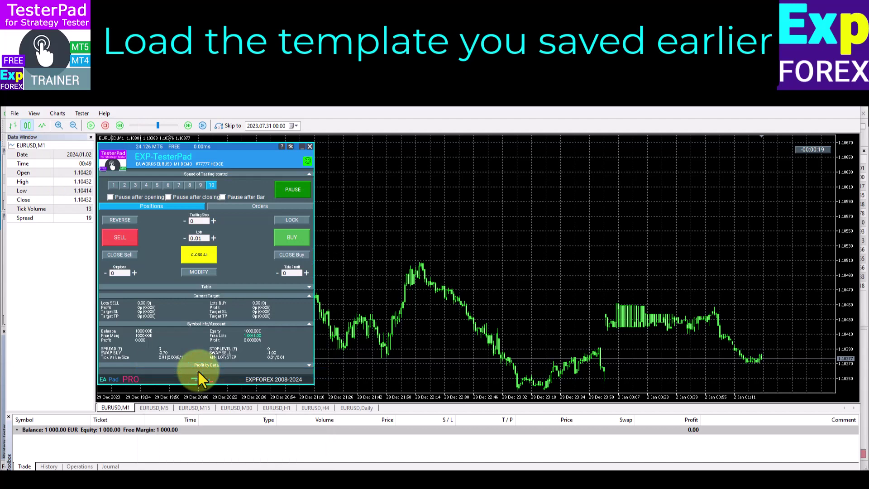
left_click(150, 126)
left_click(73, 126)
left_click(73, 125)
left_click(73, 125)
left_click(73, 126)
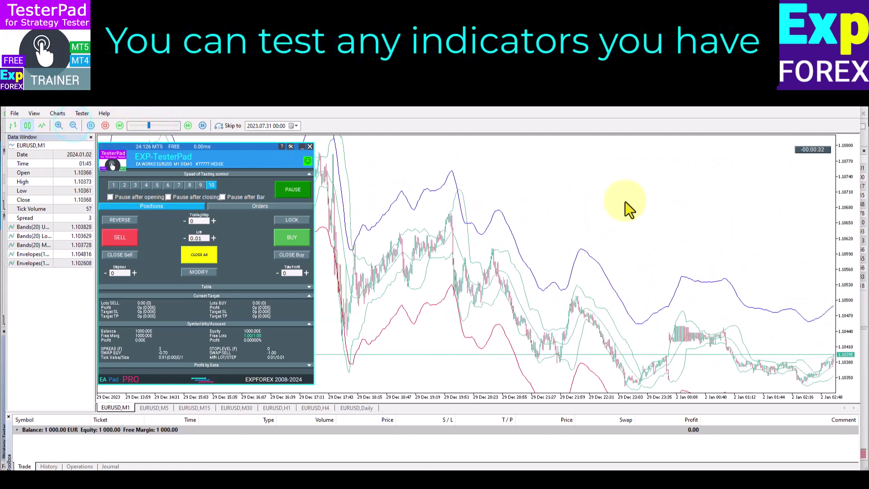
Open two sells and a buy, close all, then open a buy and close all again.
left_click_drag(844, 232, 846, 292)
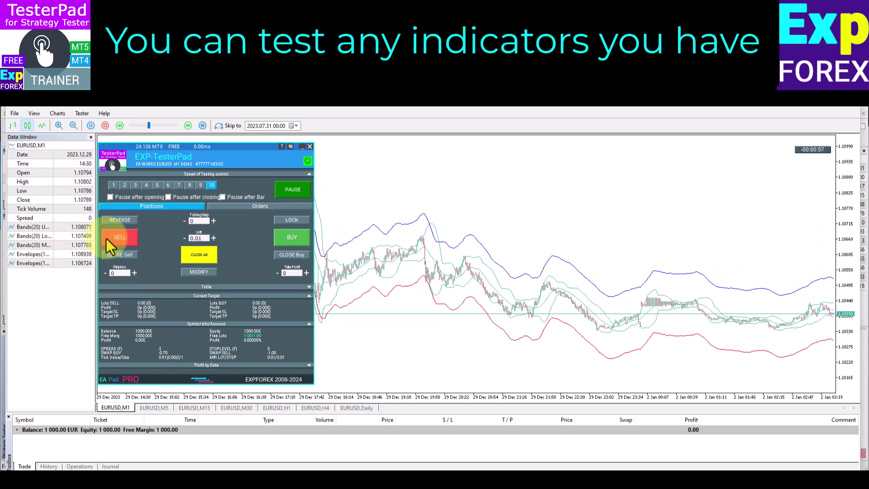
left_click(120, 237)
left_click(120, 238)
left_click(299, 240)
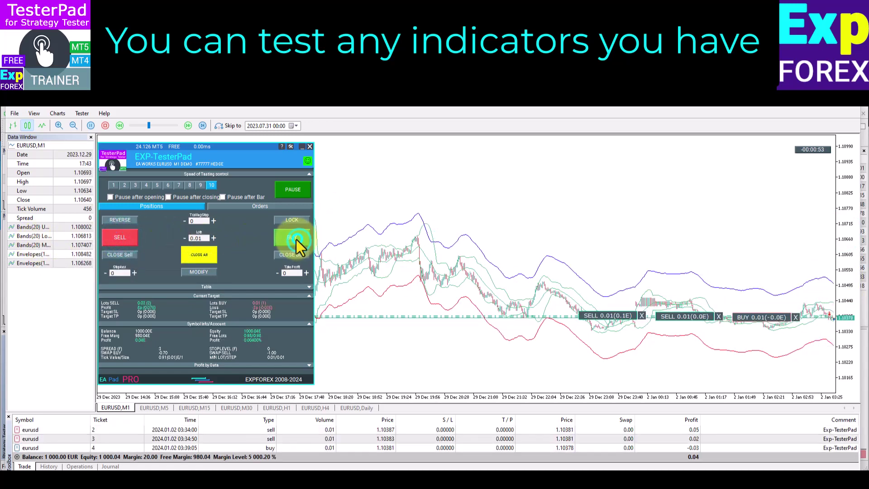
left_click(209, 255)
left_click(287, 240)
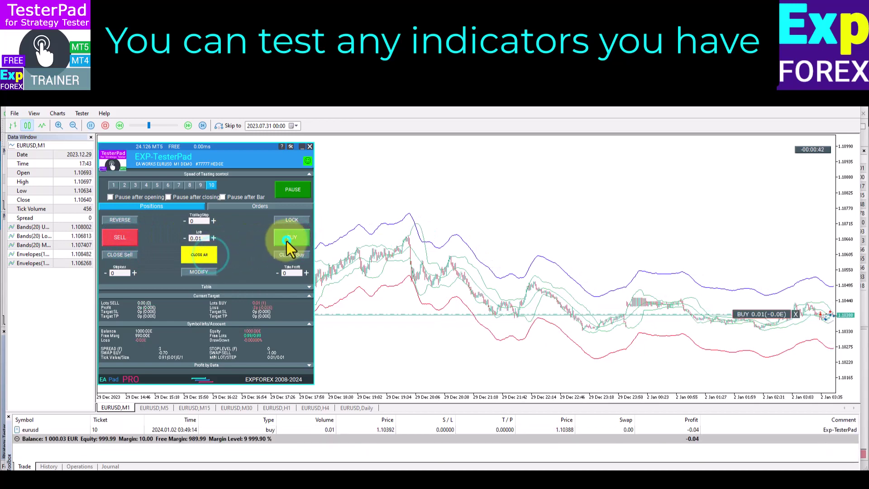
left_click(202, 253)
On the Orders tab, place a sell stop and a buy stop, then delete both.
left_click(252, 206)
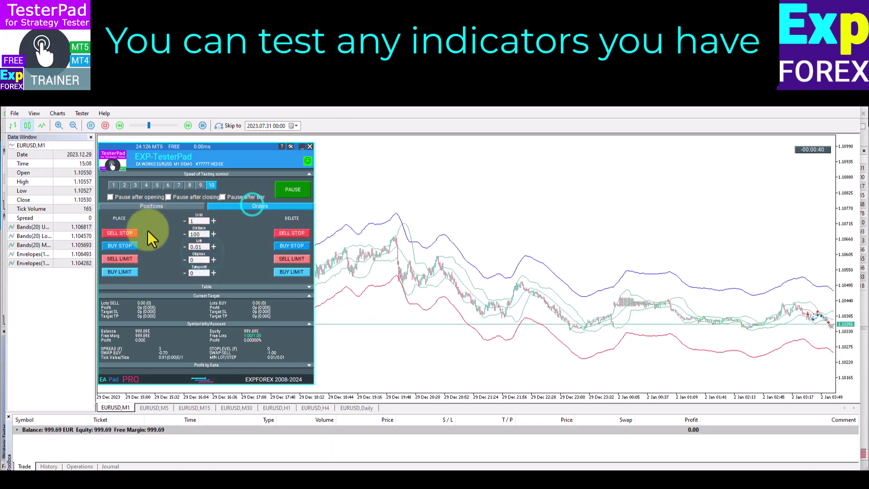
left_click(129, 234)
left_click(126, 245)
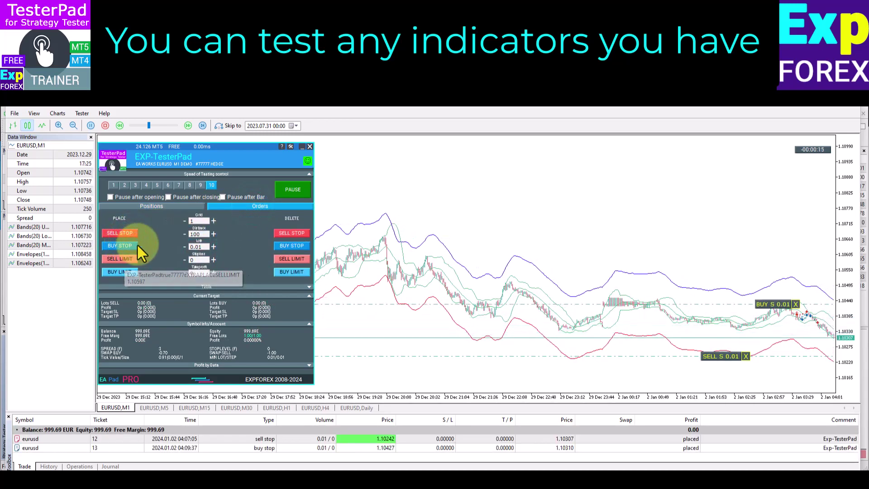
left_click(294, 245)
left_click(298, 233)
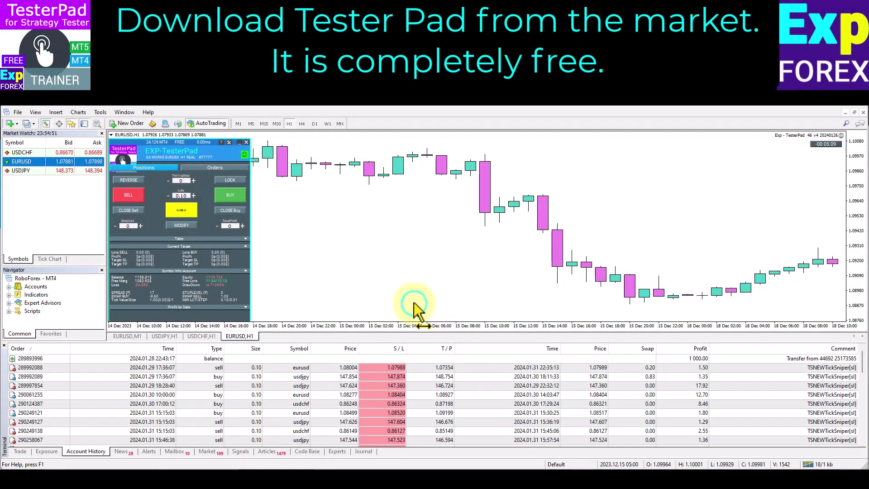
Browse Expforex products in the Market and open the TesterPad product page.
left_click(202, 450)
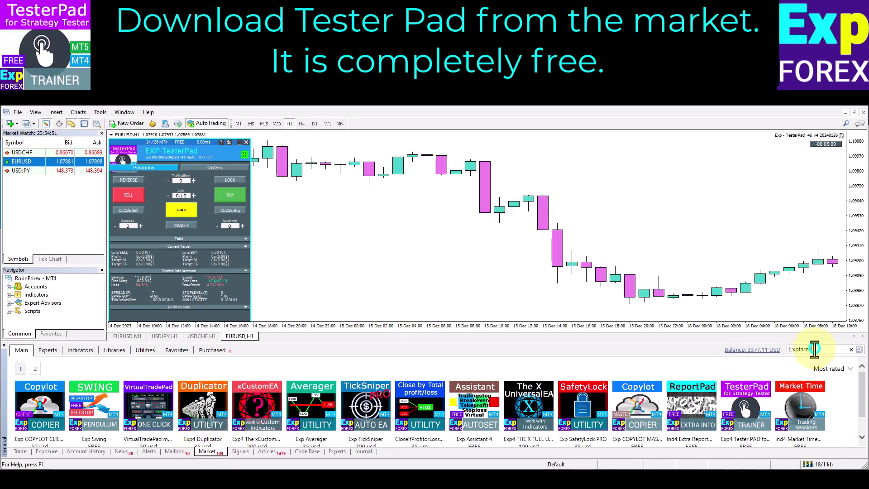
left_click(740, 417)
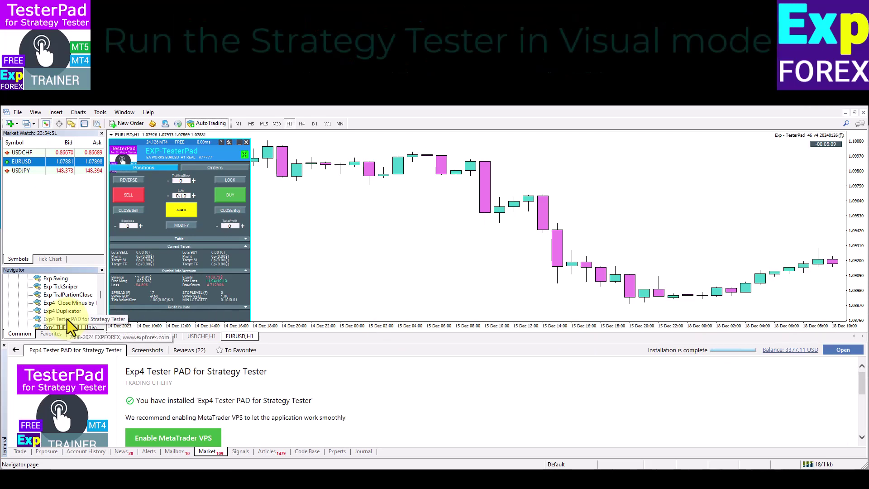
Choose Exp4 Tester PAD for Strategy Tester as the expert in the Strategy Tester.
left_click_drag(67, 319, 97, 129)
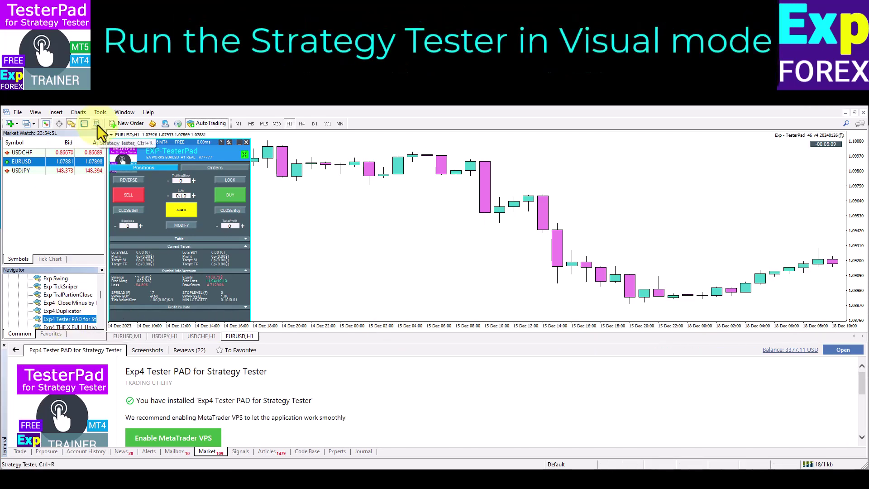
left_click(96, 124)
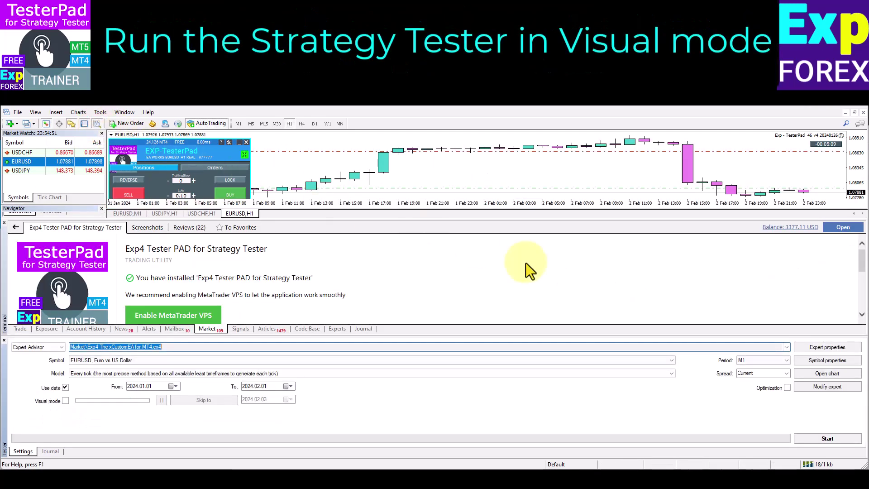
left_click(788, 348)
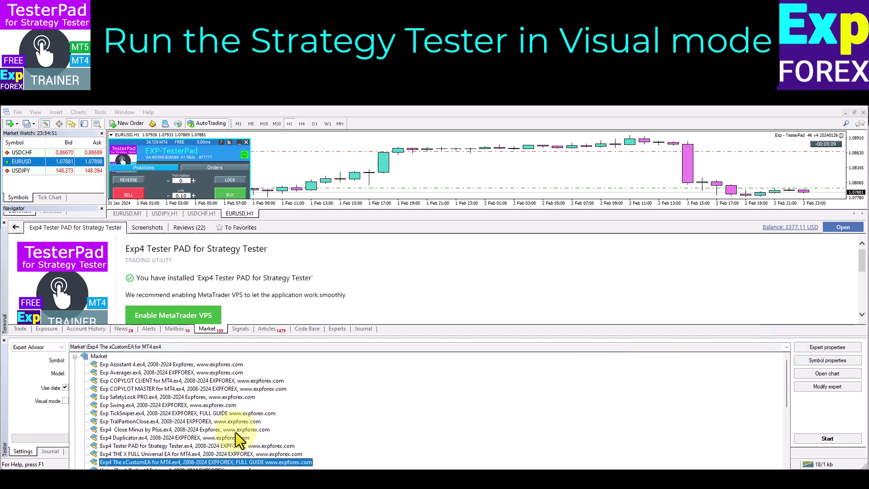
left_click(137, 446)
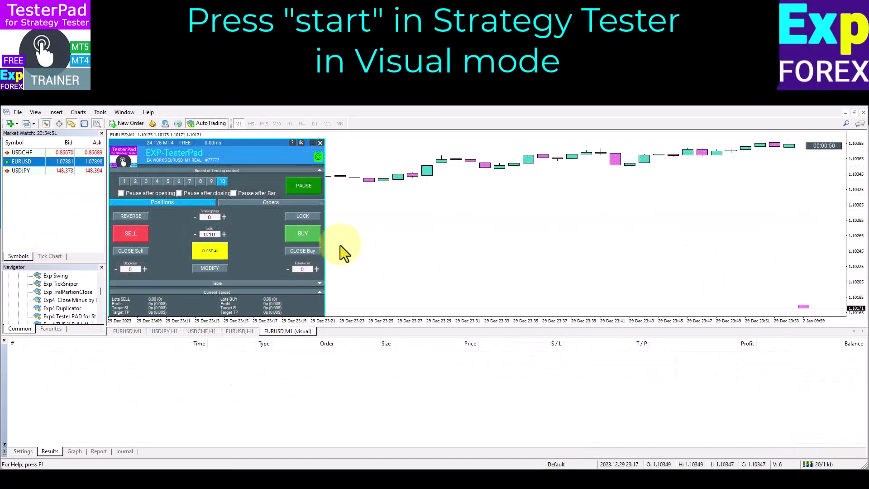
Max out the tester's visual-mode speed slider and set TesterPad testing speed to 7.
left_click(168, 181)
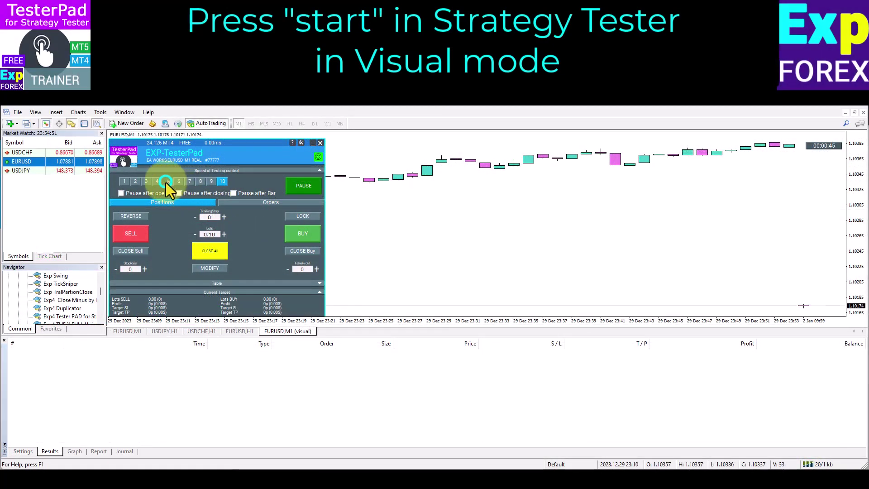
left_click(22, 451)
left_click_drag(134, 400, 169, 403)
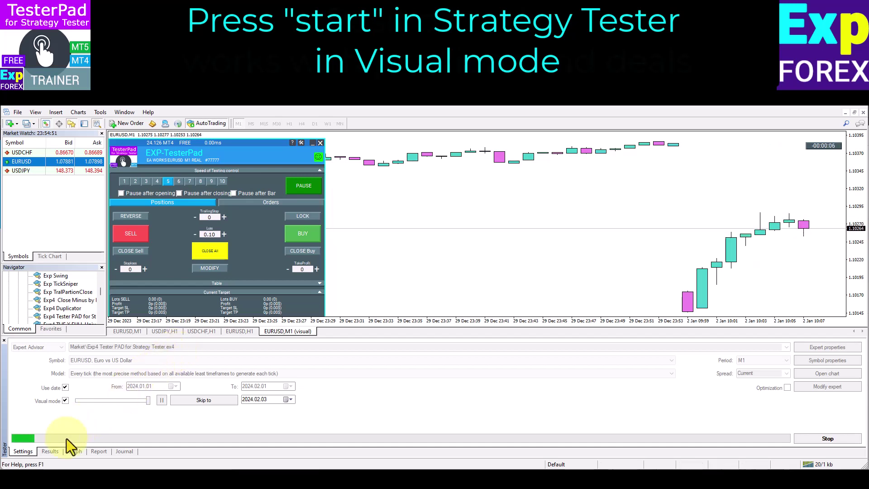
left_click(51, 451)
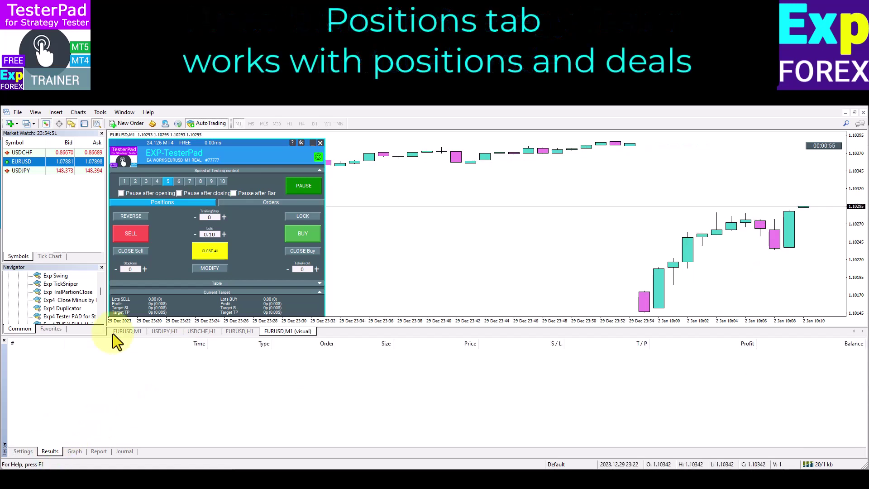
left_click(190, 182)
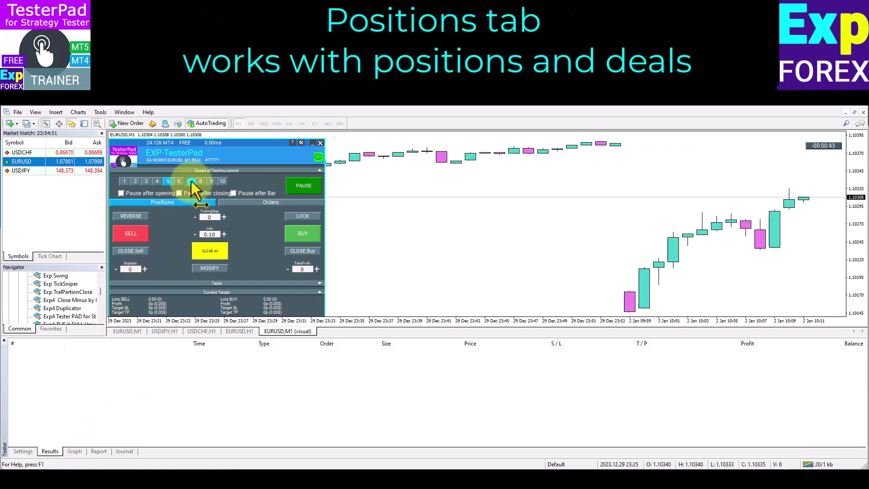
Open 0.10 sell and buy trades, close all, then sell, reverse and lock it.
left_click(138, 235)
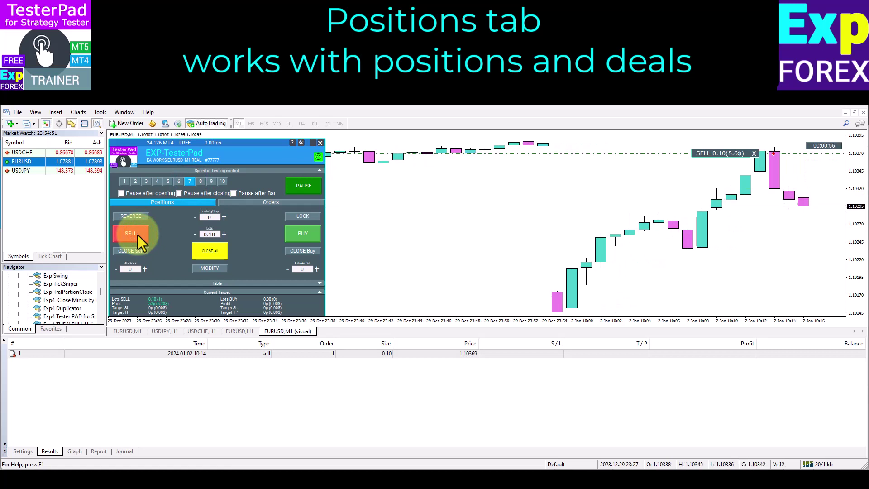
left_click(284, 234)
left_click(215, 251)
left_click(138, 234)
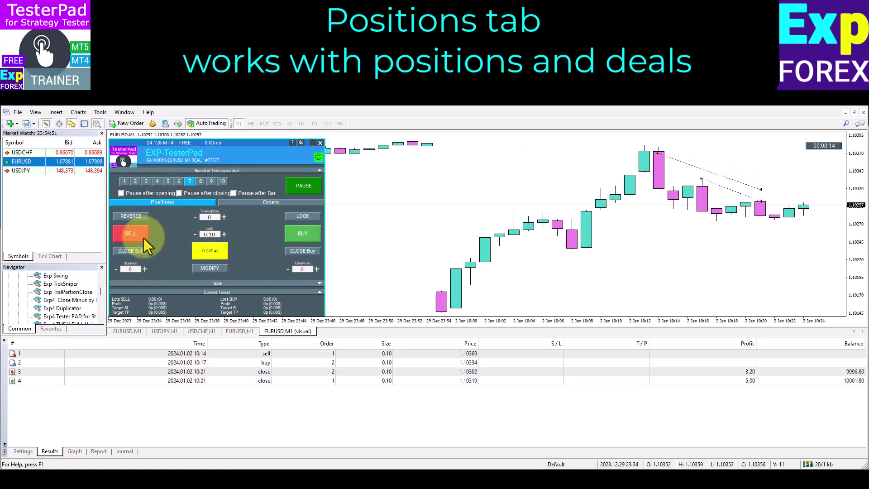
left_click(140, 217)
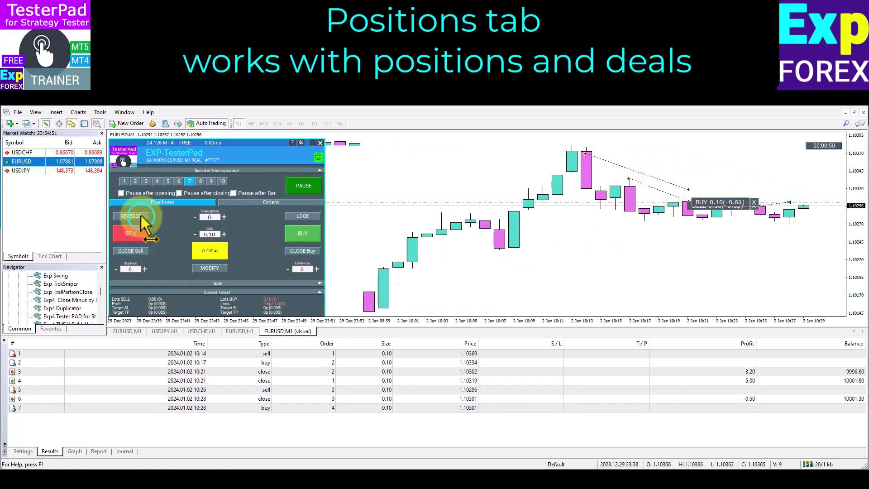
left_click(289, 217)
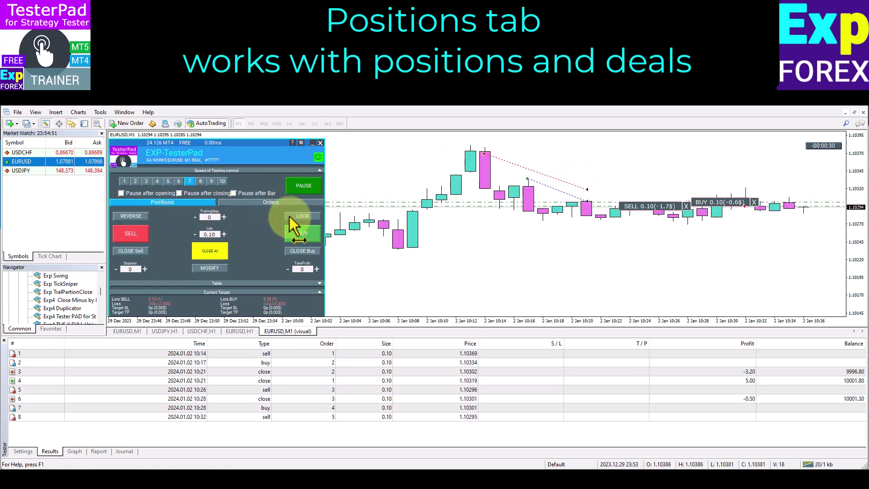
Raise TesterPad's stop loss to 100 points.
left_click(145, 270)
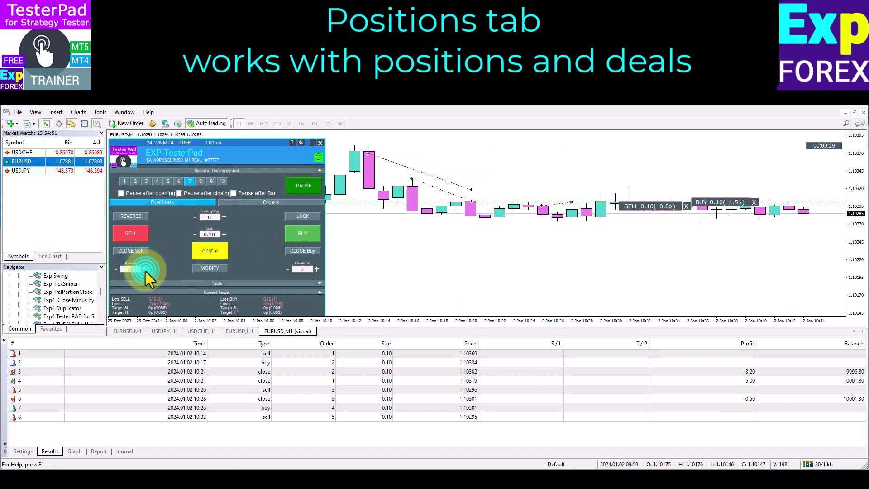
left_click(145, 269)
left_click(145, 269)
left_click(145, 269)
left_click(145, 269)
left_click(145, 270)
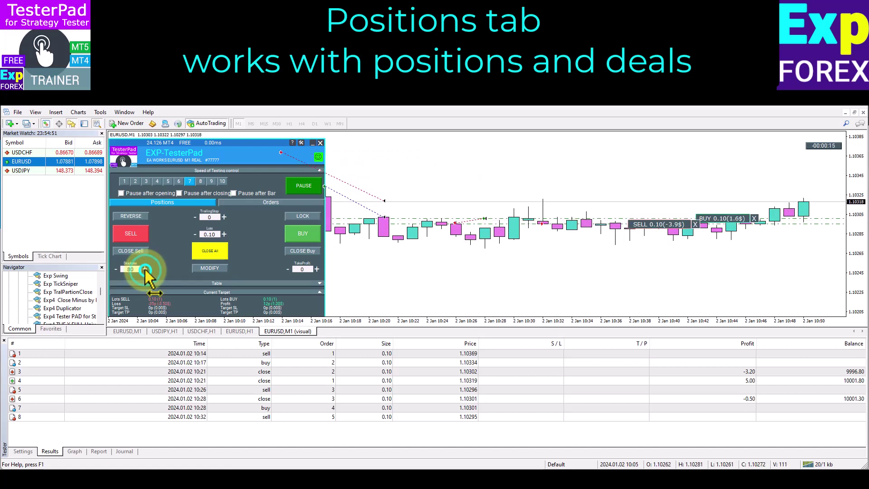
left_click(145, 269)
left_click(146, 269)
Raise take profit to 100 points and apply 100-point SL/TP to open positions.
left_click(317, 269)
left_click(317, 269)
left_click(317, 270)
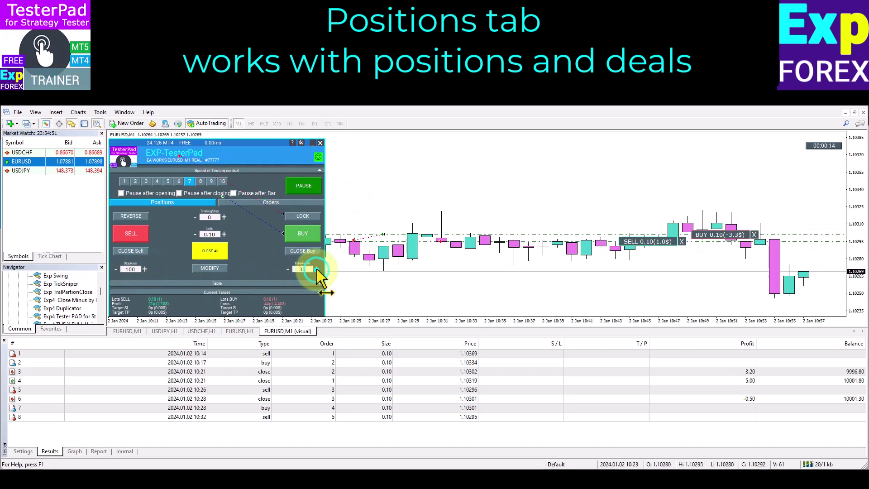
left_click(317, 269)
left_click(317, 269)
left_click(317, 269)
left_click(317, 269)
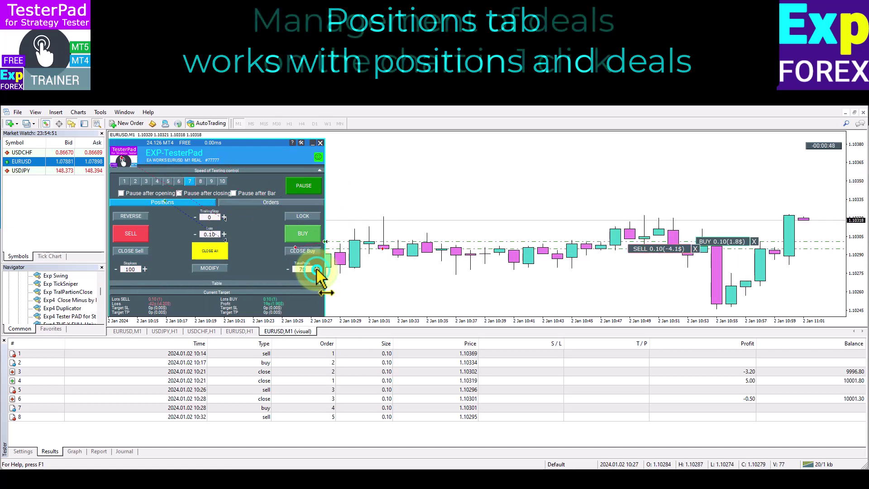
left_click(317, 269)
left_click(317, 270)
left_click(317, 269)
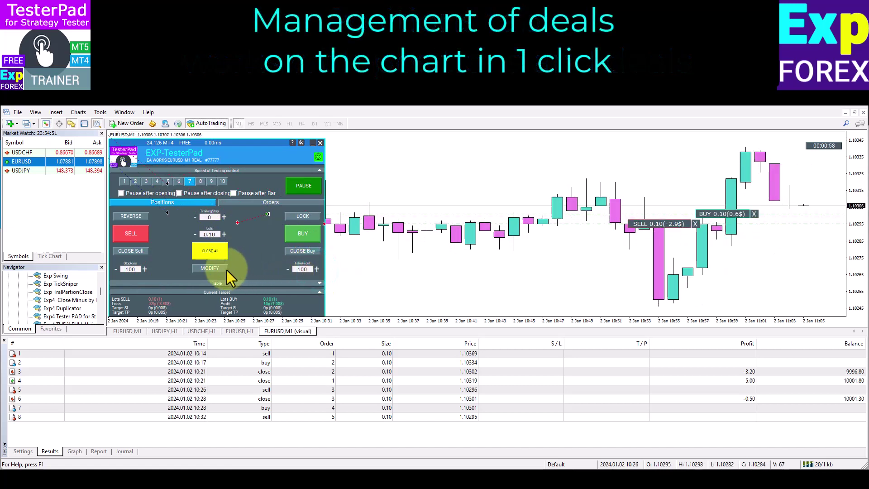
left_click(212, 269)
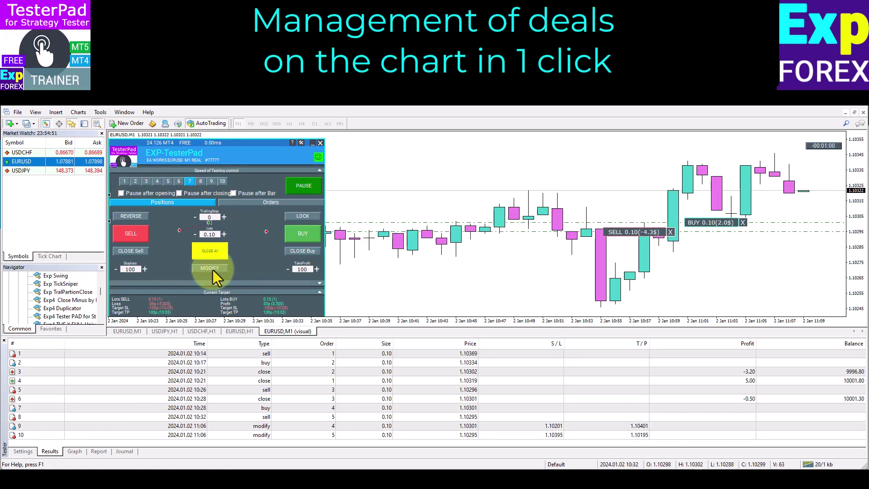
Remove both positions' SL and TP from the chart and close both positions.
left_click_drag(858, 199, 858, 243)
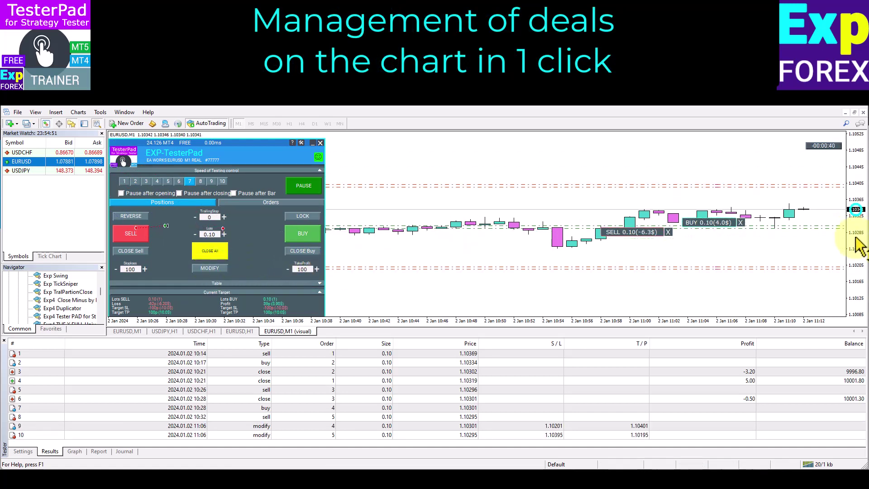
left_click(668, 198)
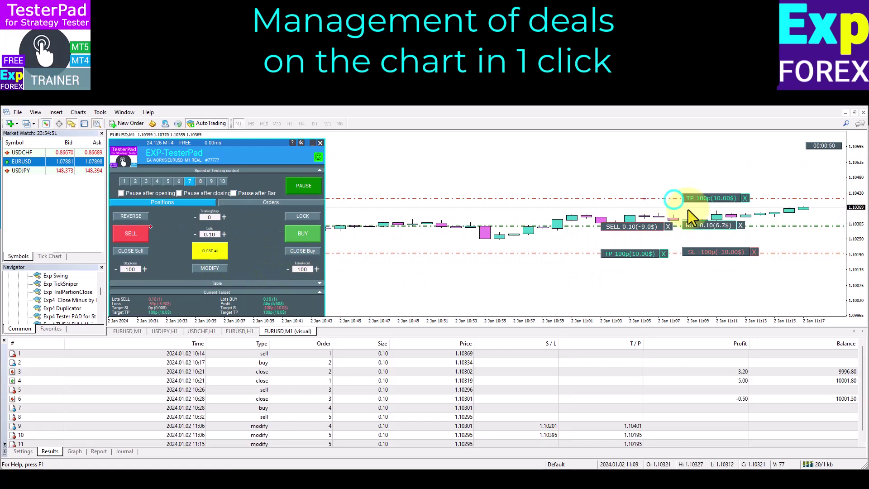
left_click(755, 253)
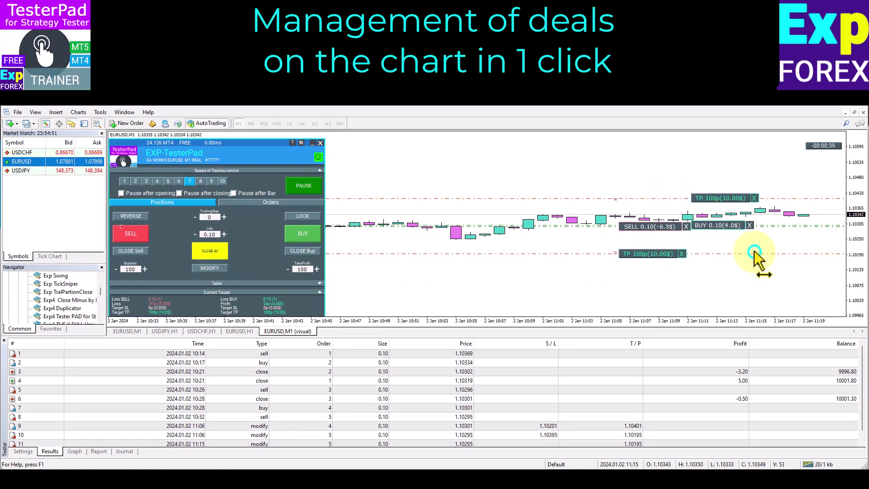
left_click(753, 199)
left_click(692, 254)
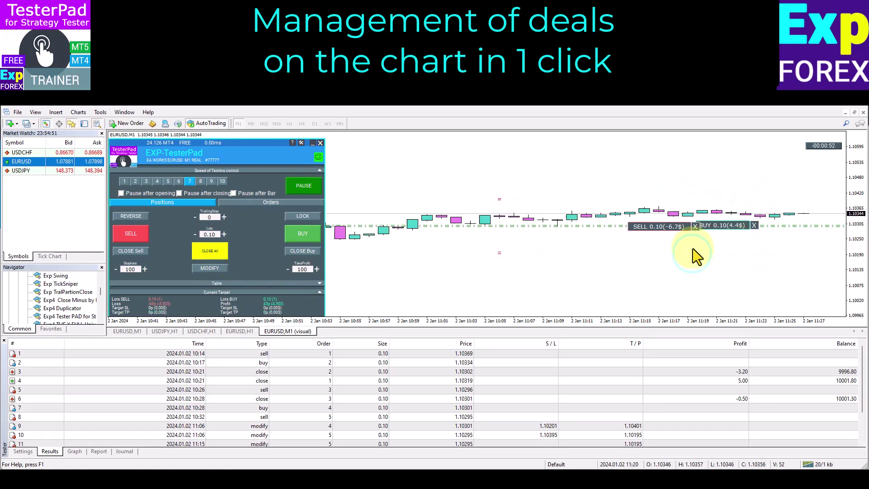
left_click(696, 226)
left_click(753, 226)
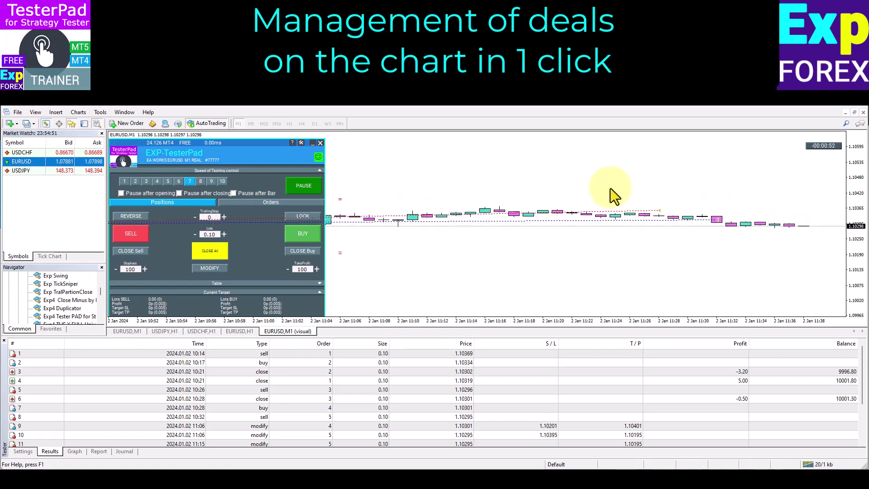
key("minus")
key("minus")
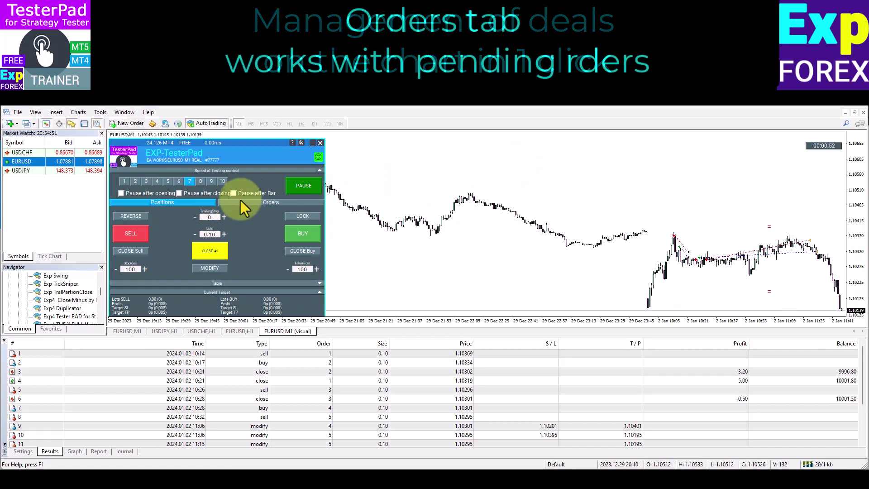
Switch TesterPad to pending orders and set testing speed to 9.
left_click(241, 201)
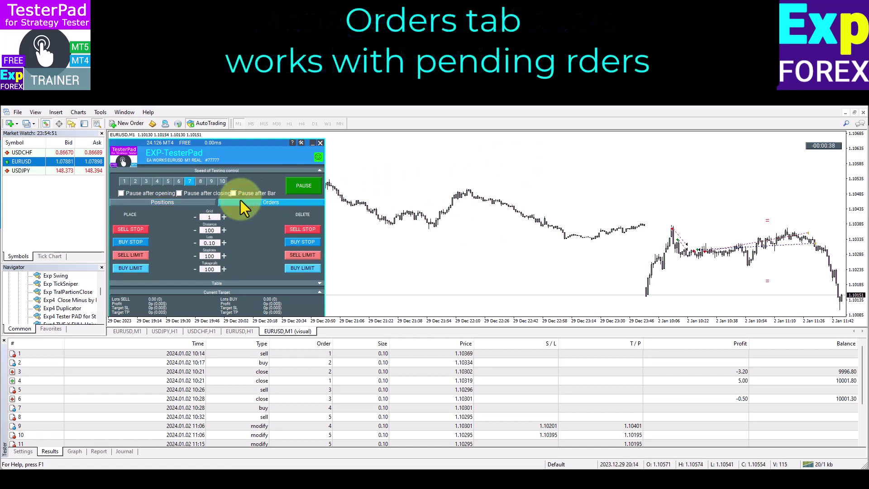
left_click(210, 182)
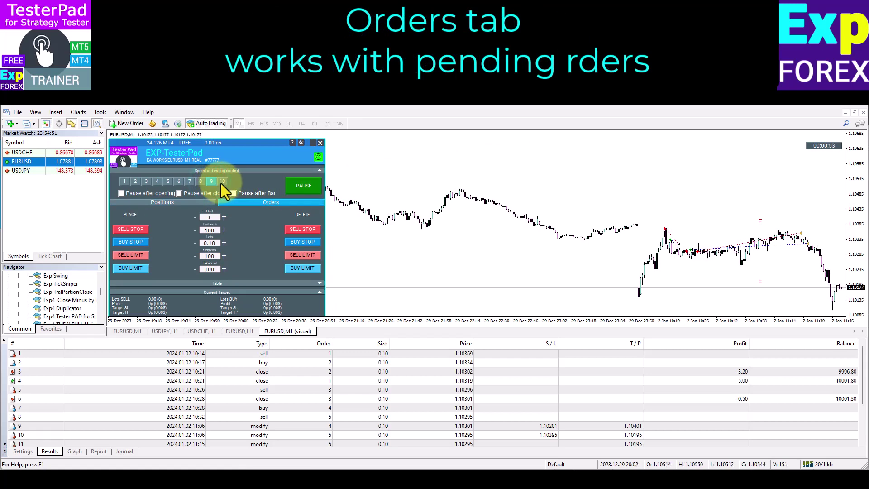
left_click(222, 181)
left_click(211, 181)
Place sell stop, buy stop, sell limit and buy limit pending orders.
left_click(139, 230)
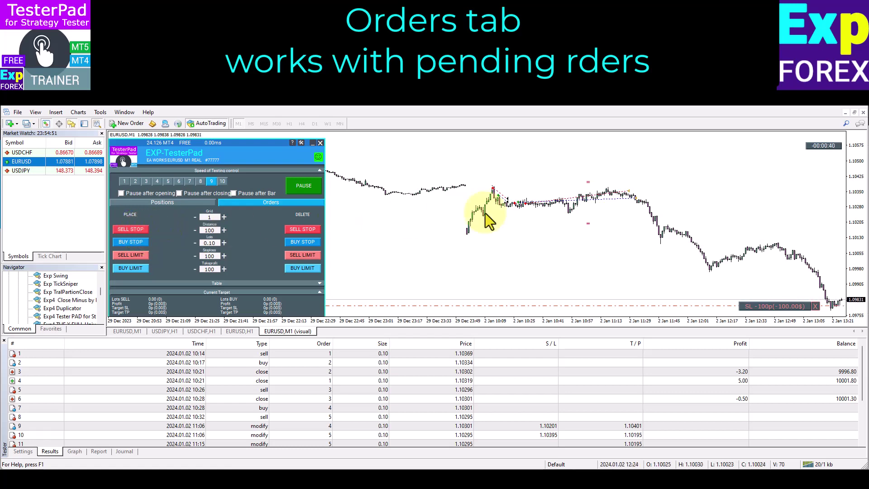
left_click_drag(854, 194, 859, 266)
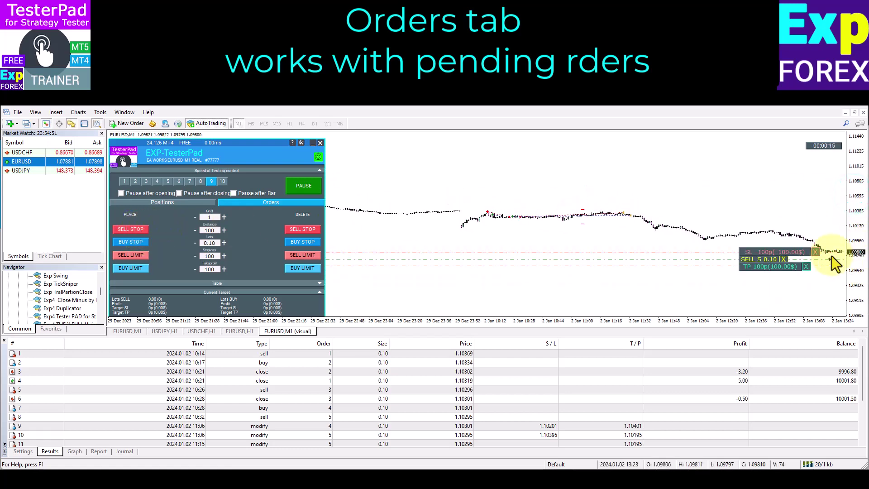
left_click(137, 244)
left_click(131, 254)
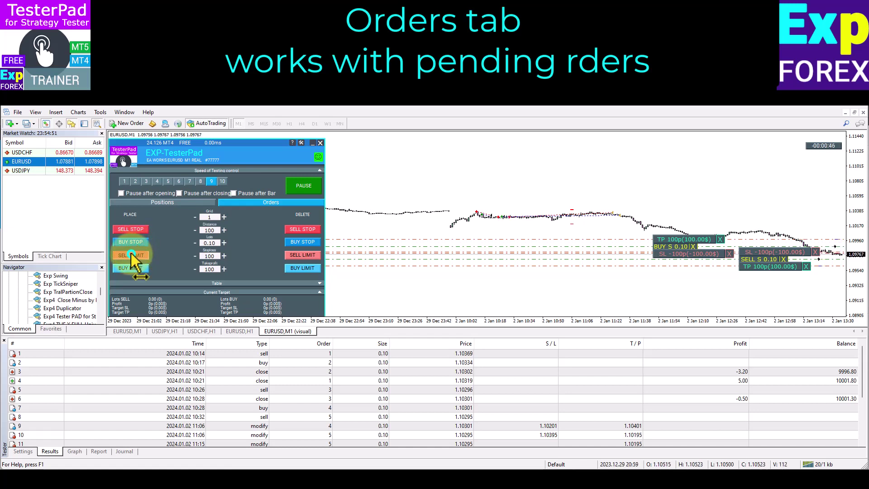
left_click(129, 267)
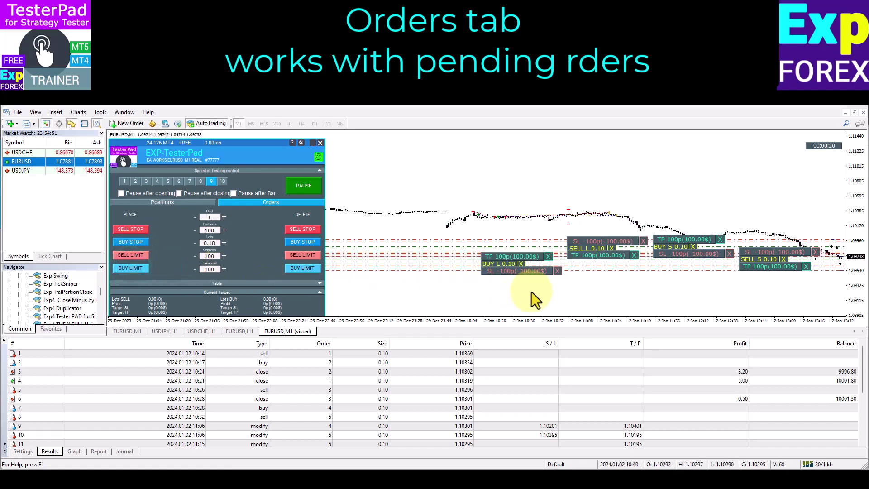
Delete the buy limit, buy stop and sell limit orders, then close the sell position.
left_click(521, 264)
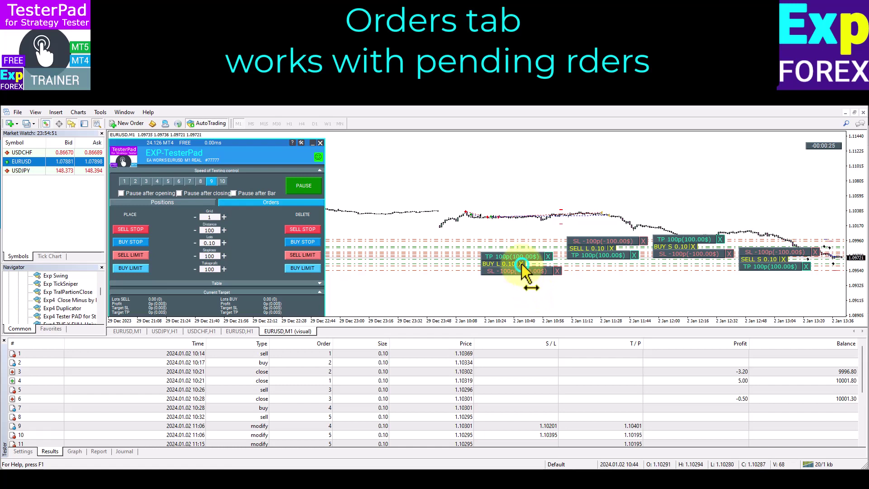
left_click(650, 241)
left_click(729, 239)
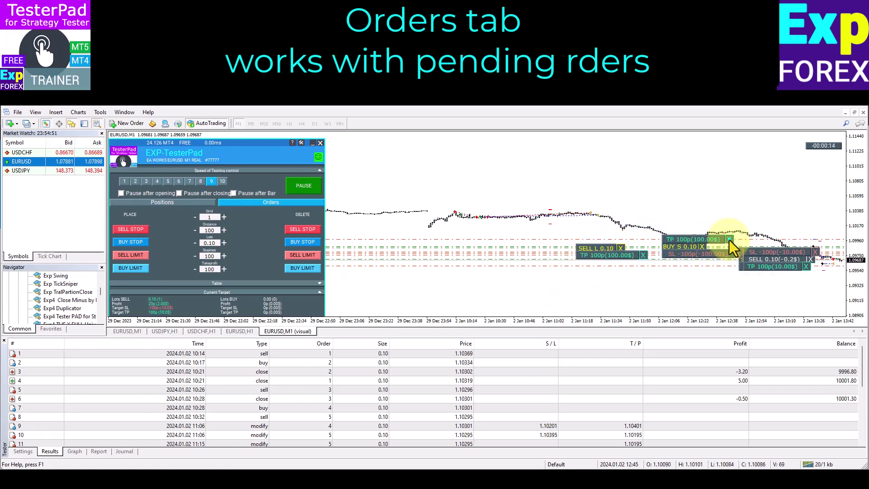
left_click(702, 247)
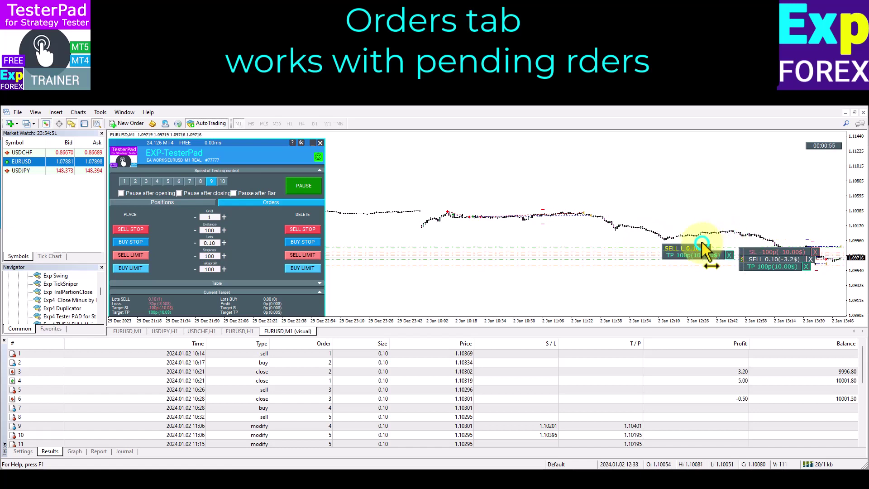
left_click(706, 249)
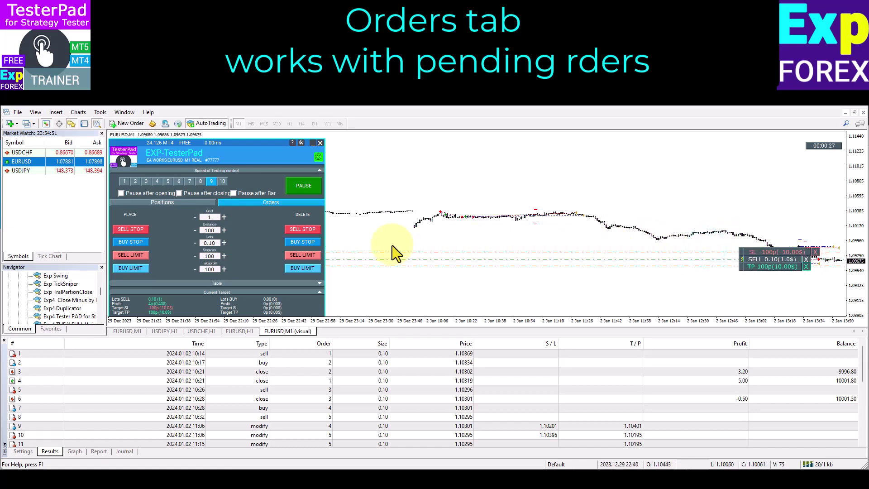
left_click(313, 254)
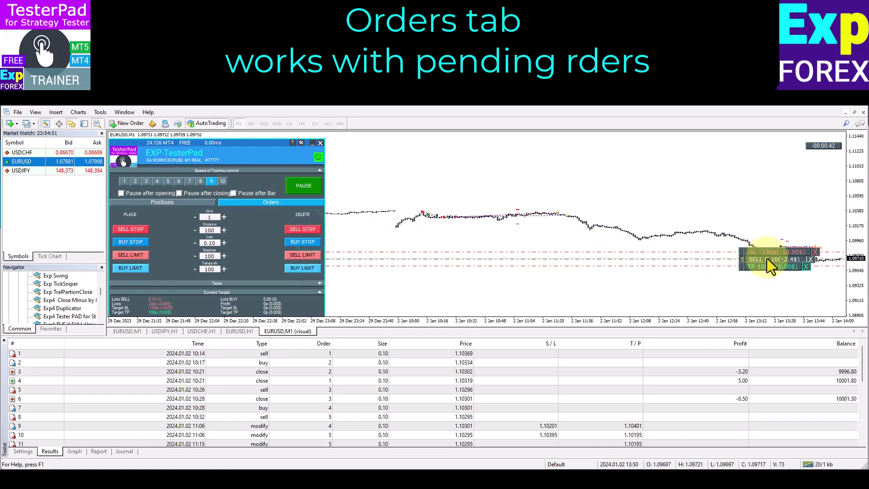
left_click(811, 258)
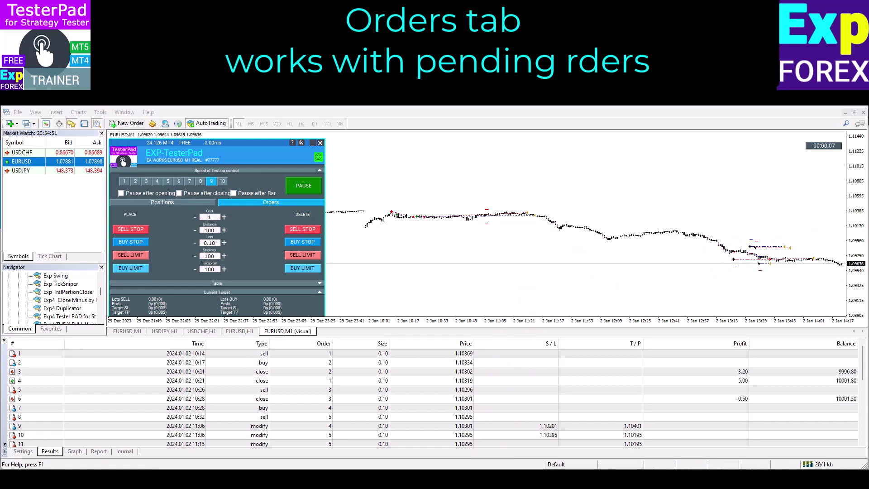
Set the grid to 5 orders, place a buy stop grid, then delete it.
left_click(224, 216)
left_click(223, 217)
left_click(224, 217)
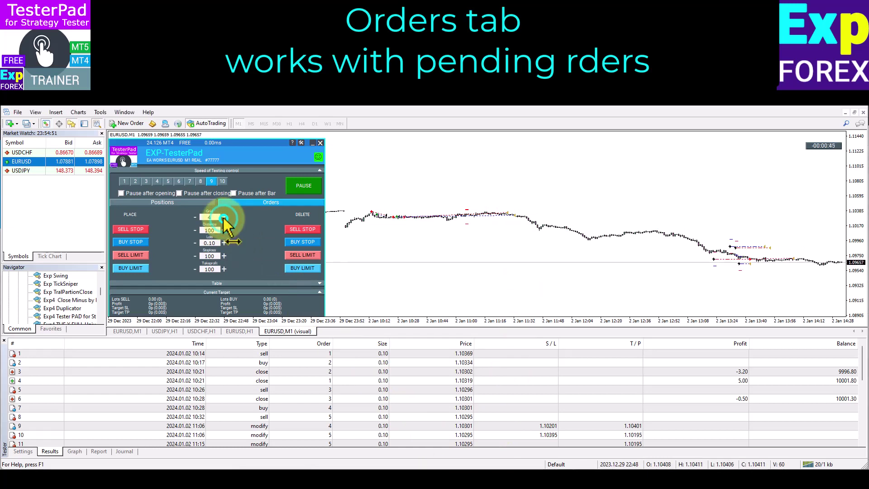
left_click(224, 217)
left_click(139, 242)
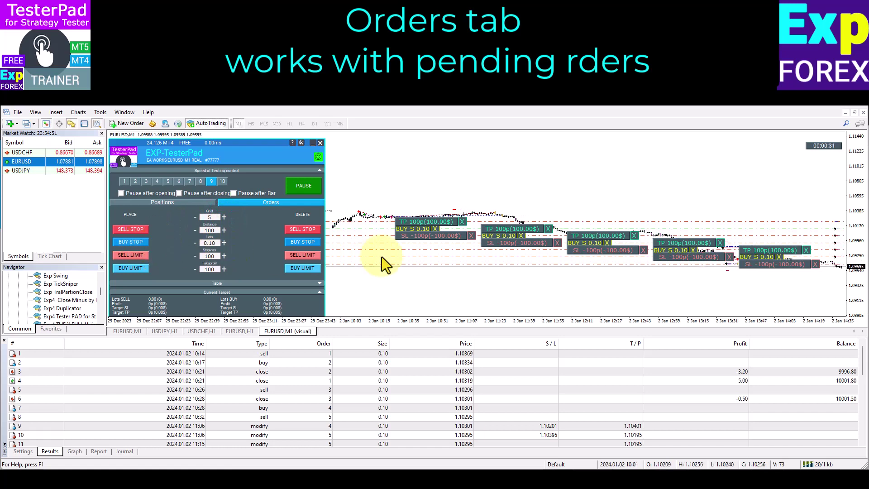
left_click(308, 242)
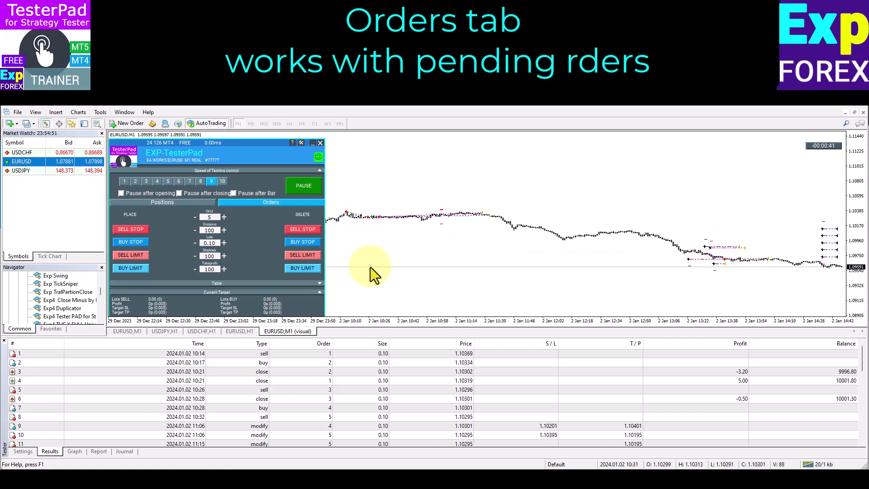
Place the five buy stops again, swap them to sell stops and delete them.
left_click(138, 243)
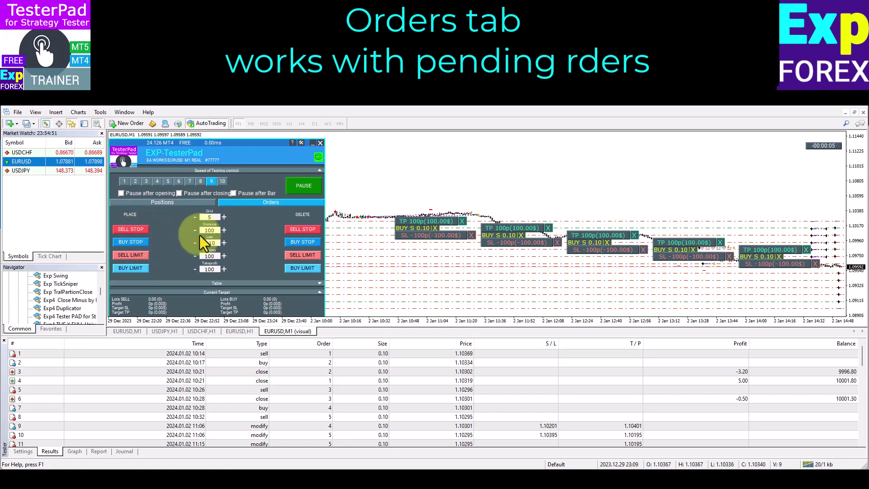
left_click(306, 242)
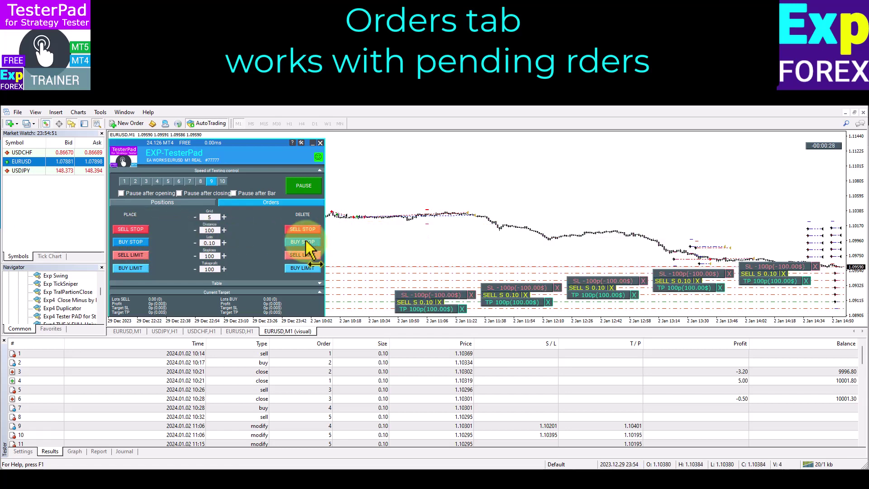
left_click(305, 230)
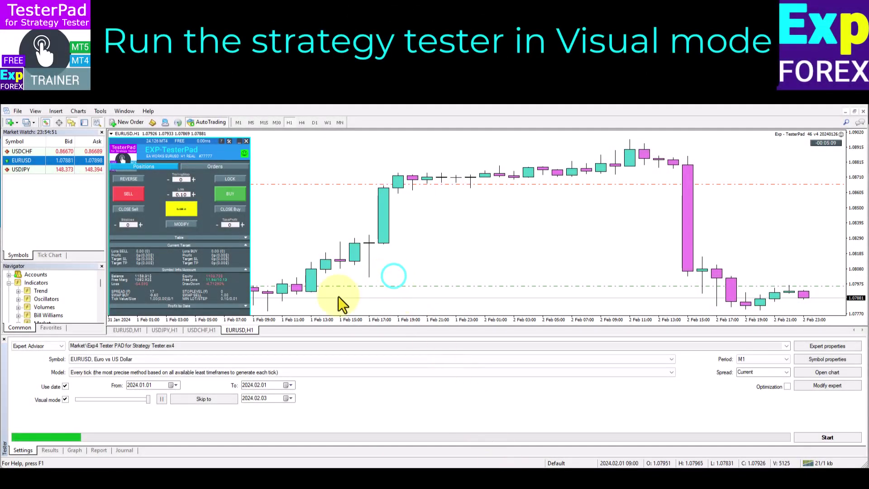
Start a new visual test with the Exp4 Tester PAD expert.
left_click(810, 438)
left_click(682, 347)
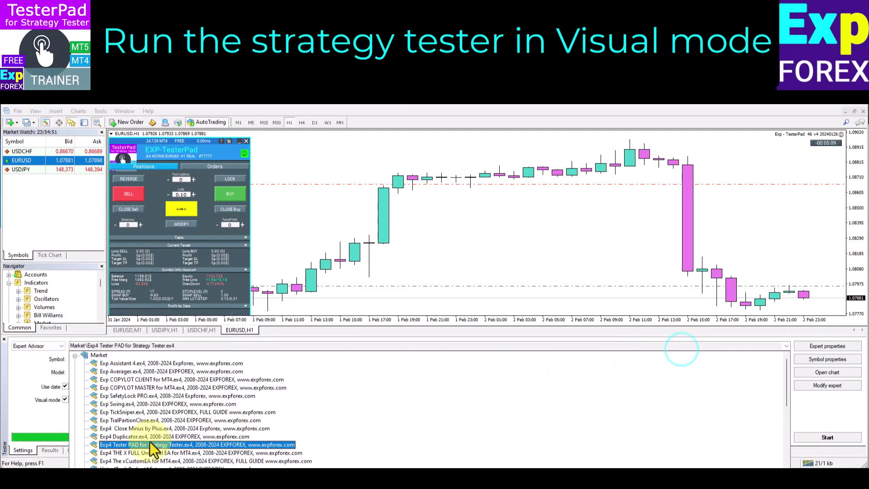
left_click(132, 445)
left_click(807, 440)
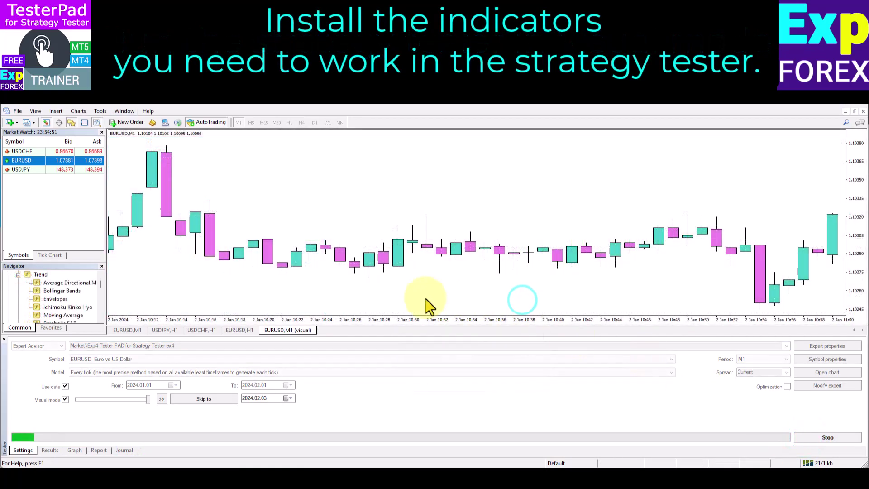
Add Bollinger Bands and Parabolic SAR with default settings and resume the test.
double_click(94, 291)
left_click_drag(70, 296, 381, 260)
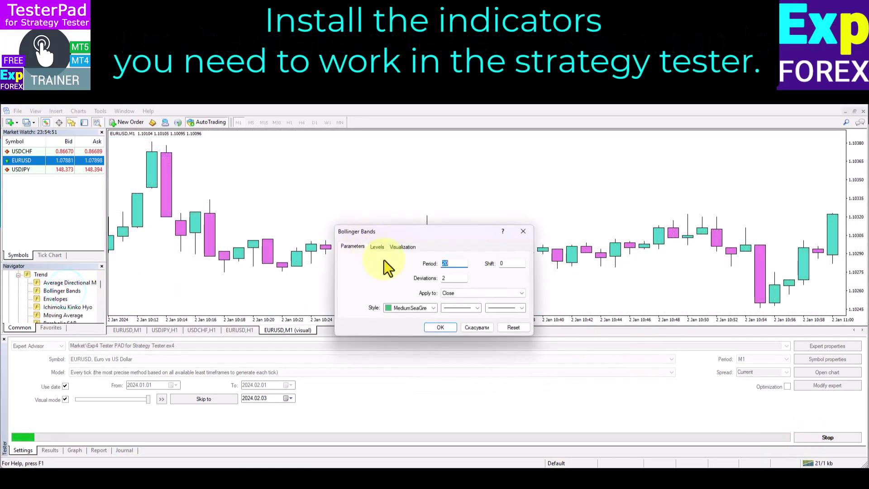
left_click(449, 330)
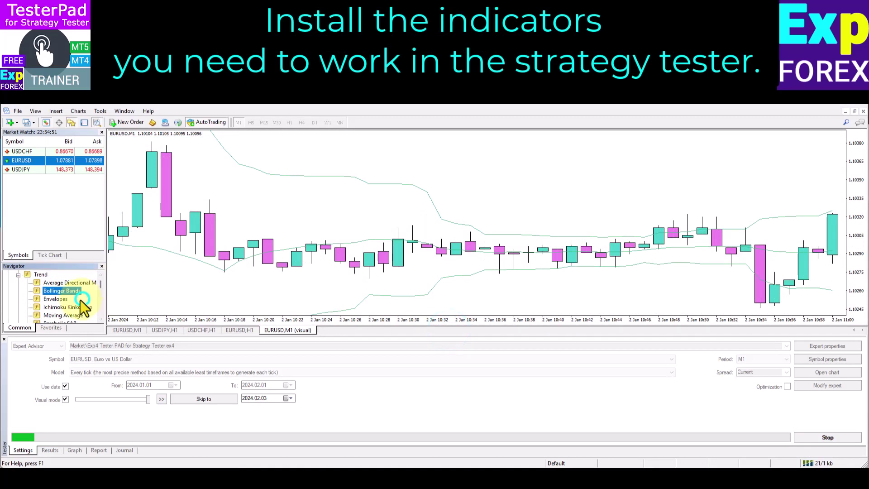
scroll(62, 300, "down", 1)
left_click_drag(62, 300, 292, 220)
left_click(441, 327)
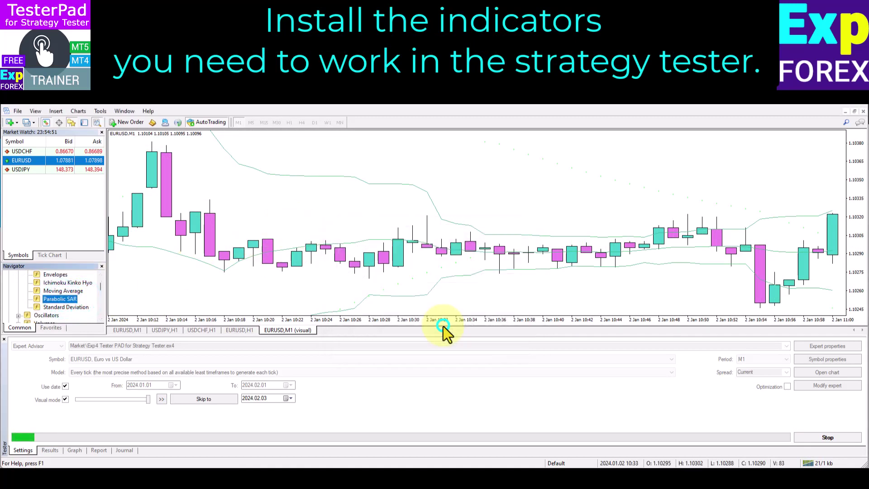
left_click(162, 399)
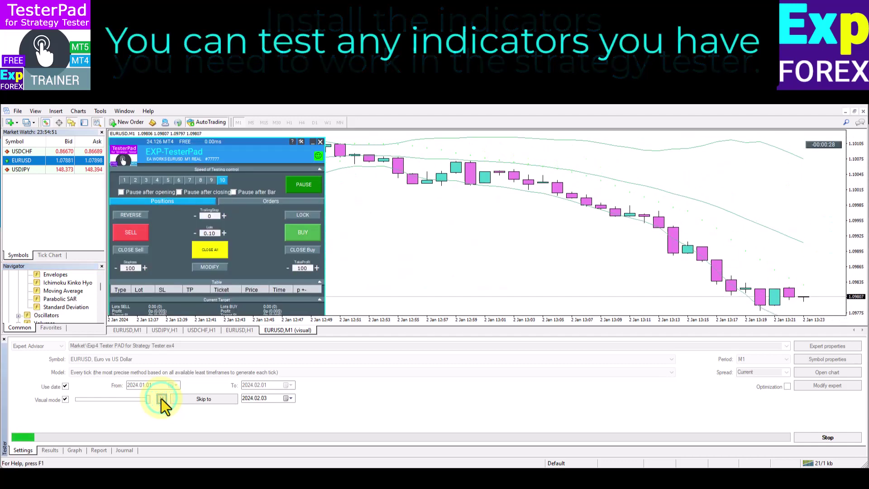
Resume the test, view the Graph and Results tabs, and open two sell positions.
left_click(400, 210)
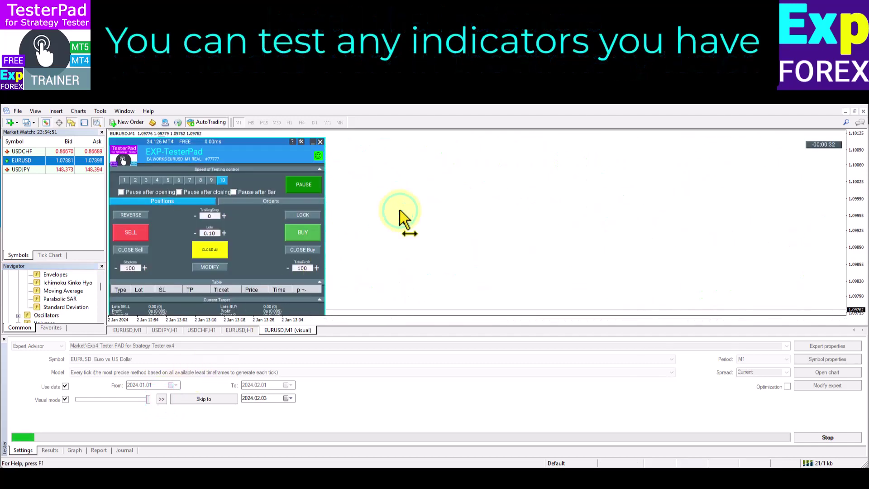
left_click(162, 400)
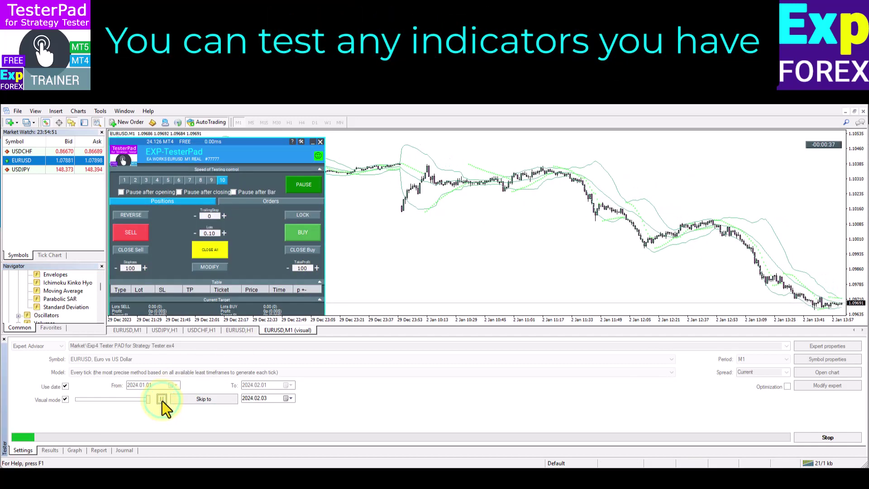
left_click(70, 450)
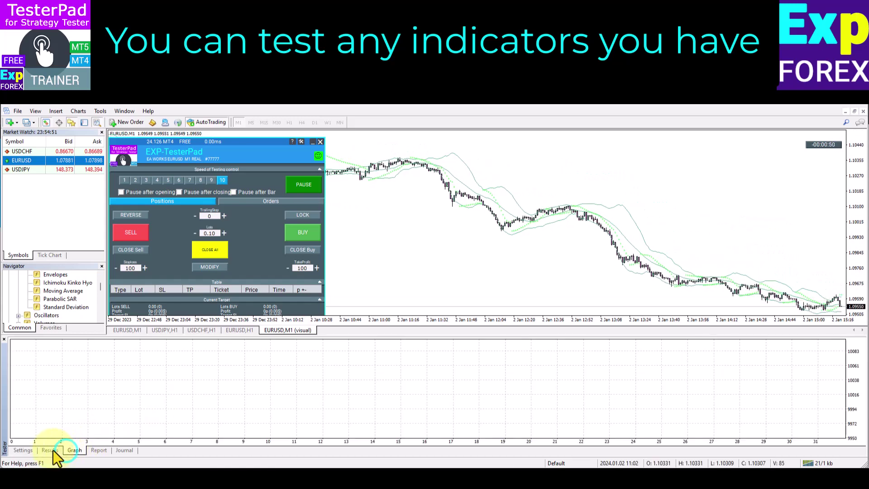
left_click(52, 450)
left_click(140, 233)
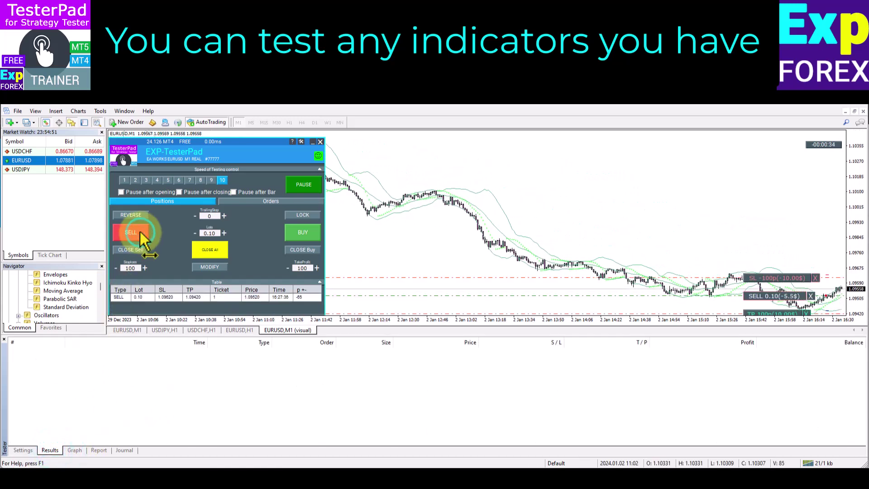
left_click(140, 232)
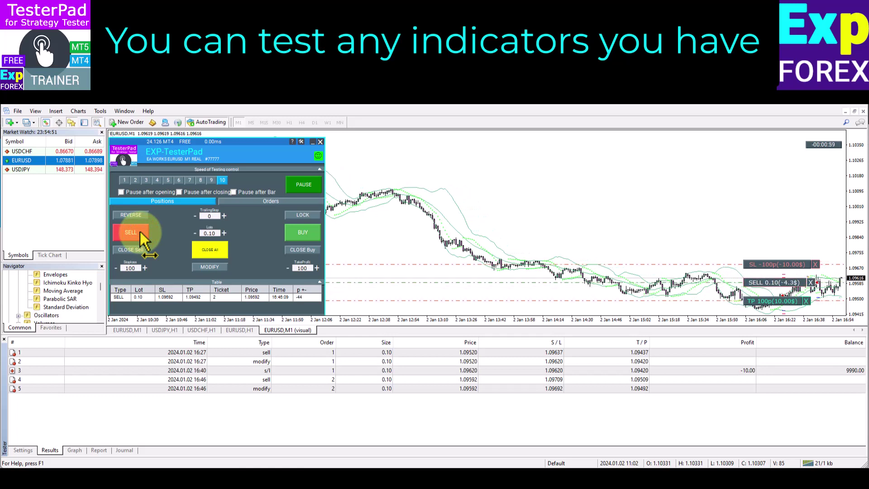
Set trailing stop to 30, open buys and a sell, close all, then show VirtualTradePad's signals.
left_click(223, 216)
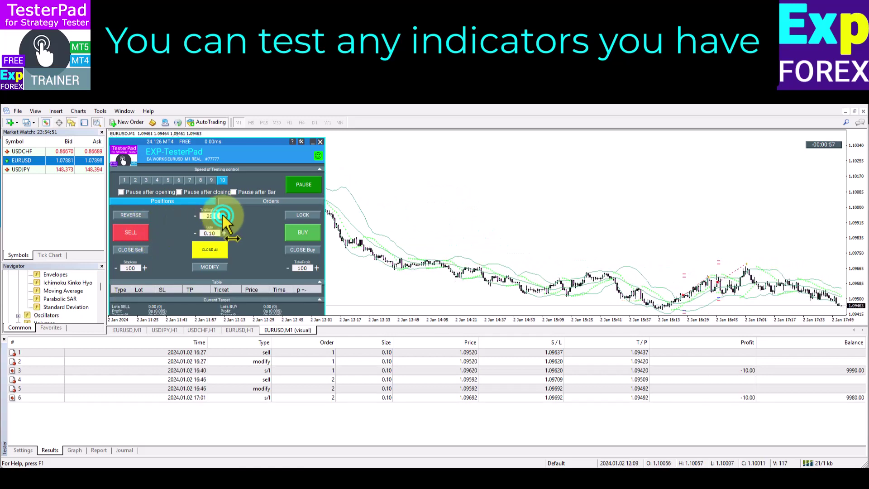
left_click(223, 216)
left_click(303, 233)
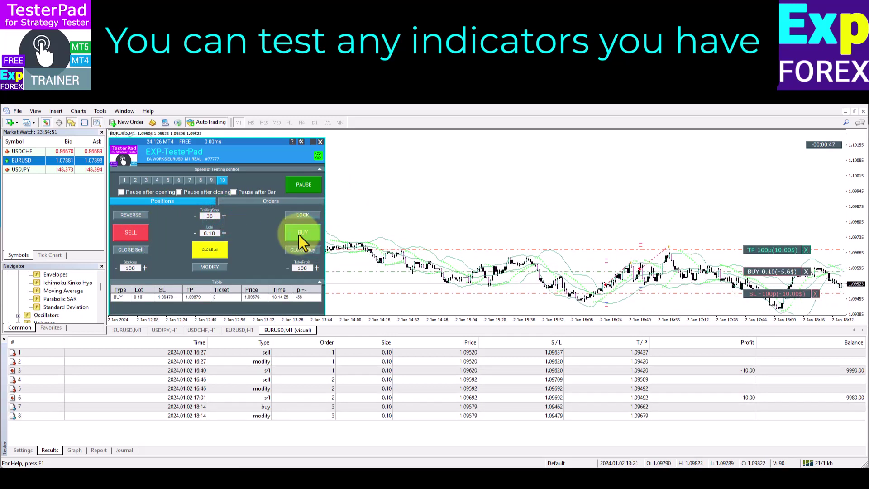
left_click(299, 235)
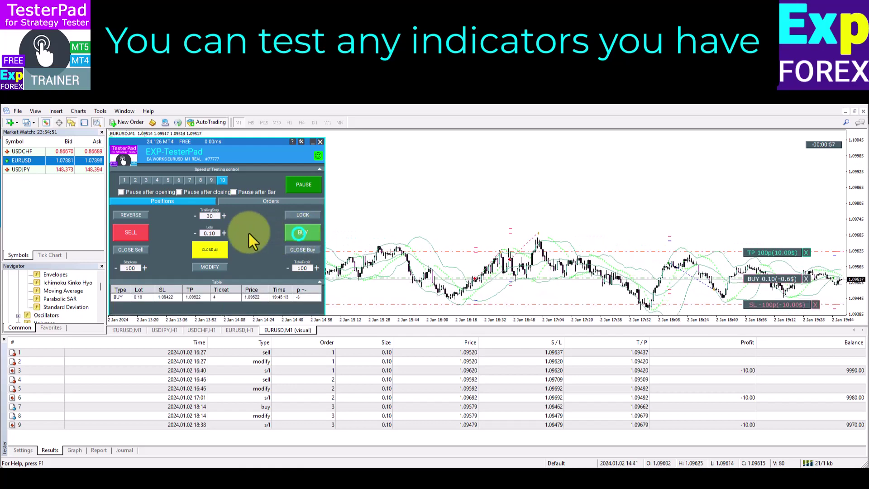
left_click(134, 231)
left_click(219, 250)
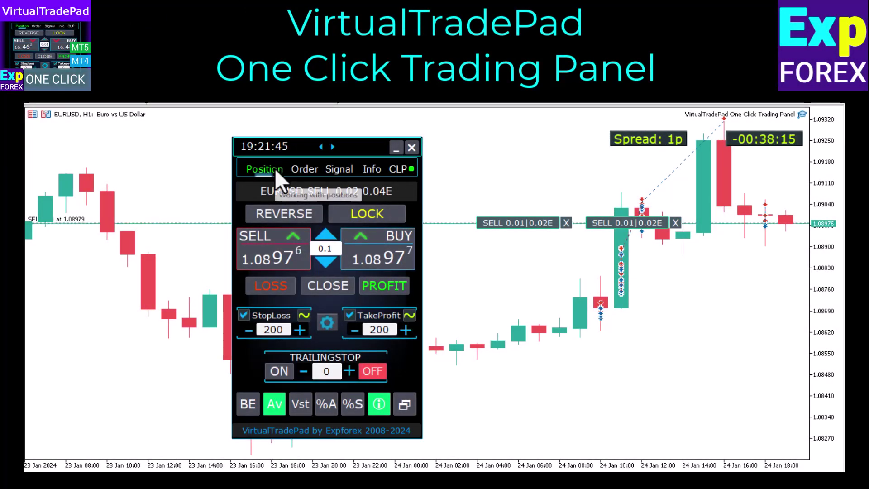
left_click(303, 171)
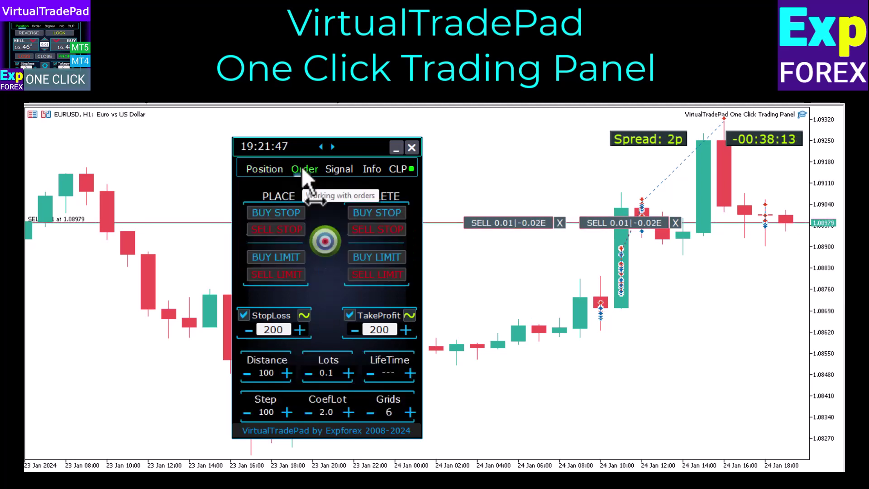
left_click(337, 169)
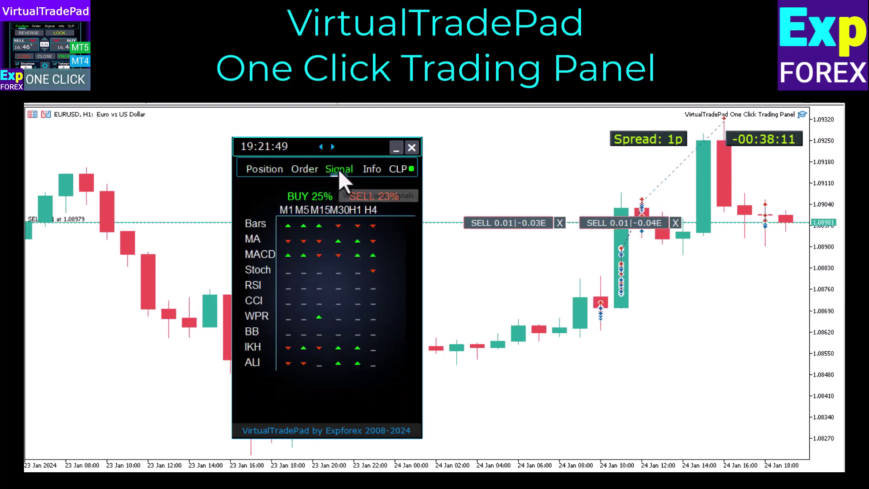